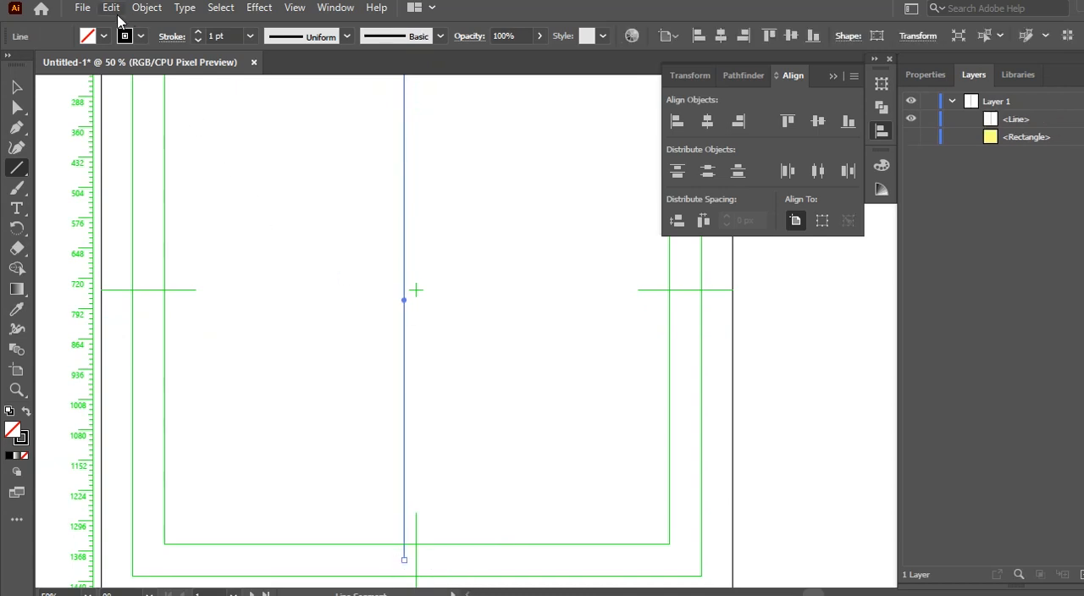
Step: Duplicate the vertical line in place and move the copy to the other side of the artboard's centre mark
{"action": "left_click", "coordinate": [113, 8]}
{"action": "left_click", "coordinate": [150, 90]}
{"action": "left_click", "coordinate": [111, 7]}
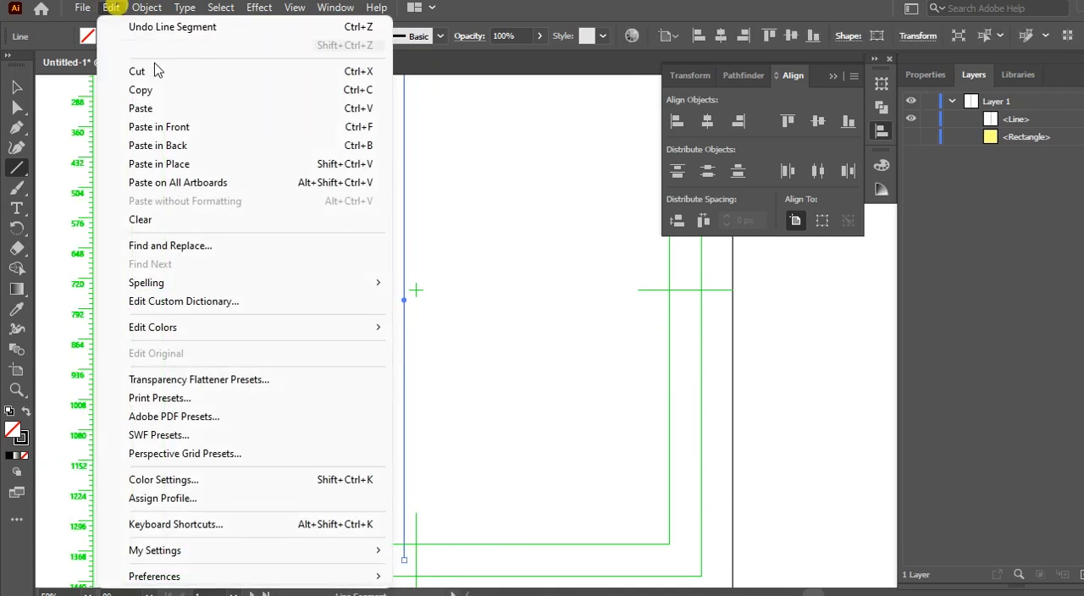
{"action": "left_click", "coordinate": [189, 164]}
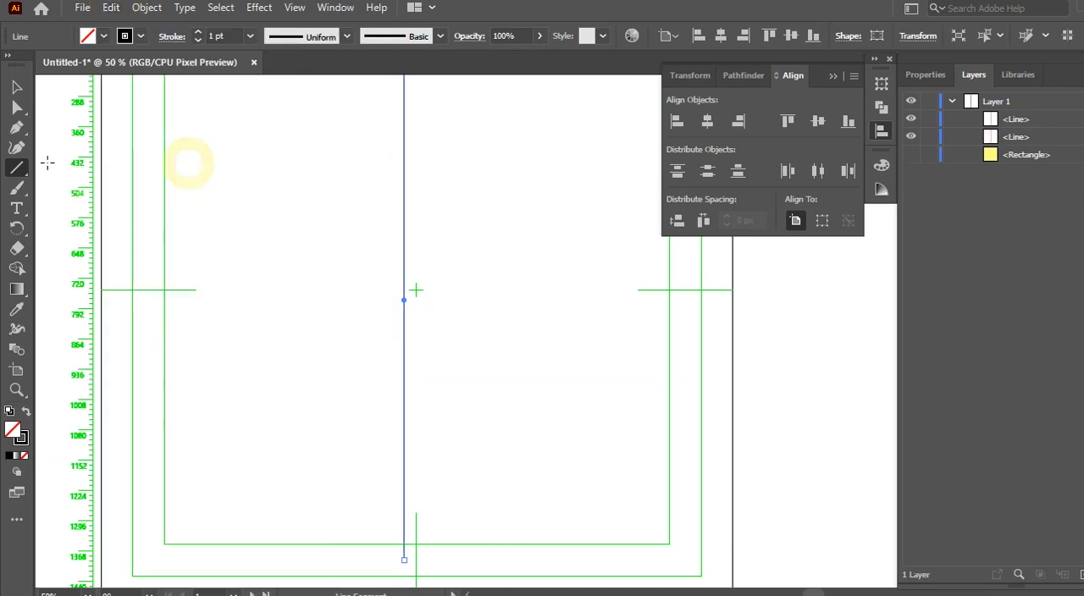
{"action": "left_click", "coordinate": [17, 87]}
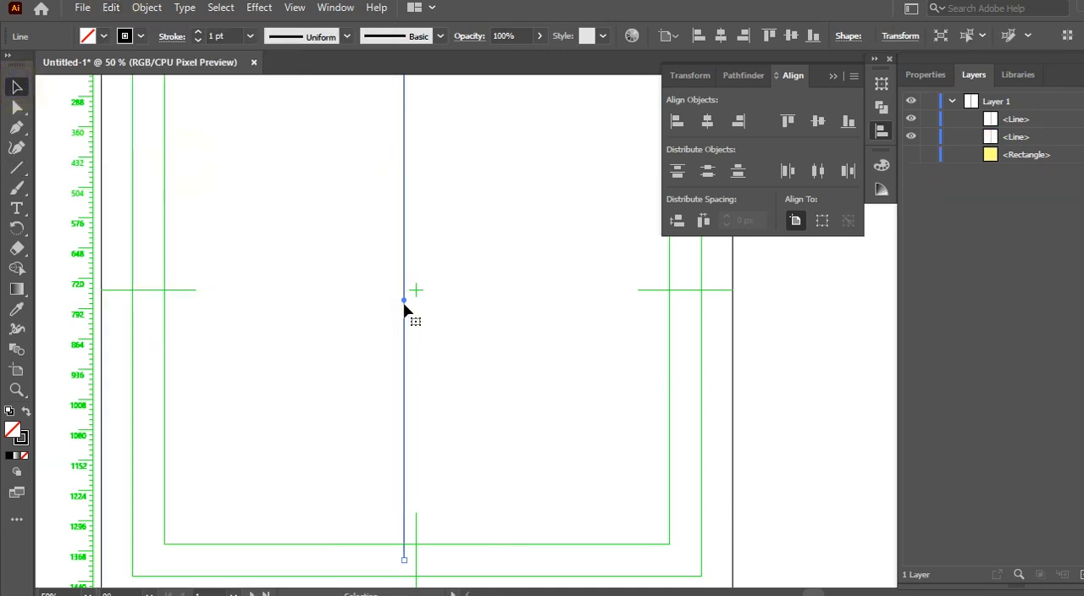
{"action": "left_click_drag", "start_coordinate": [404, 301], "coordinate": [432, 290]}
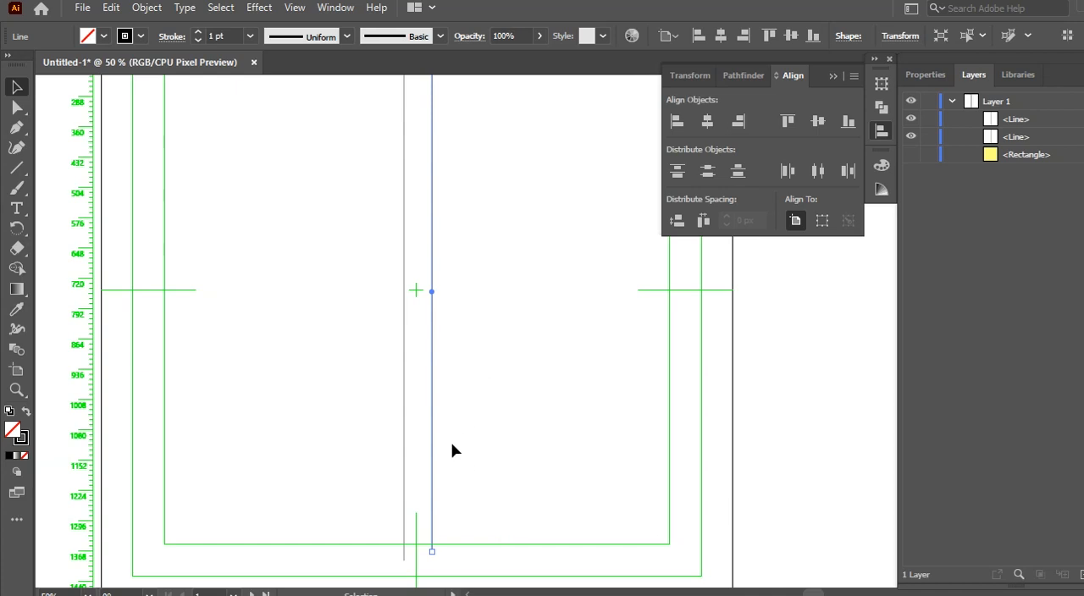
Step: Repeat the vertical line with Transform Again to build a row of parallel lines across the artboard's right half
{"action": "left_click", "coordinate": [405, 319]}
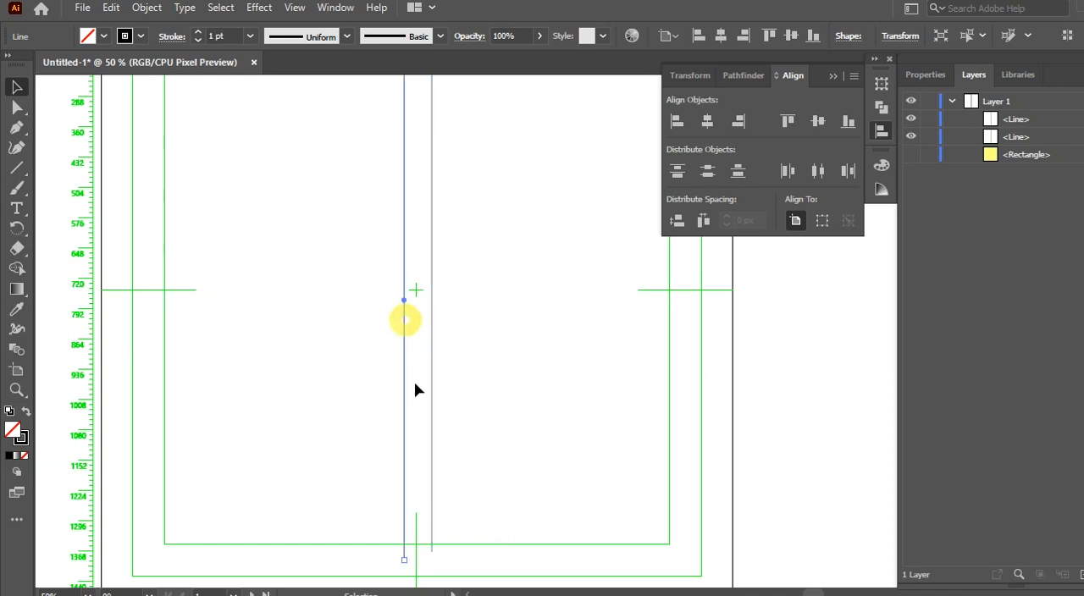
{"action": "key", "text": "ctrl+d"}
{"action": "key", "text": "ctrl+d"}
{"action": "key", "text": "ctrl+d"}
{"action": "key", "text": "ctrl+d"}
{"action": "key", "text": "ctrl+d"}
{"action": "key", "text": "ctrl+d"}
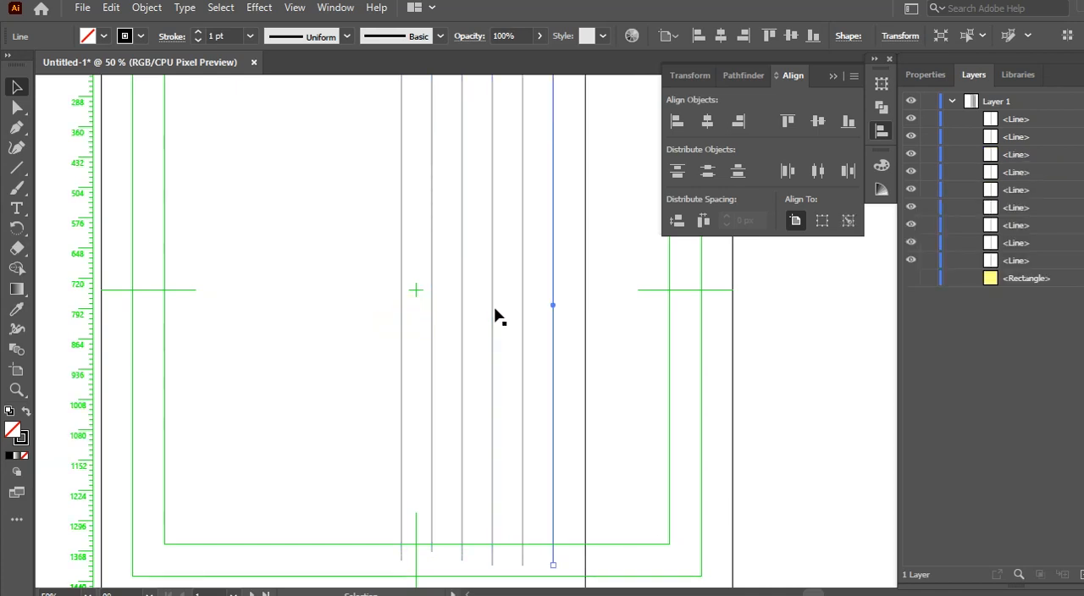
Step: Adjust the seventh vertical line to match the row's spacing and move the next line aside toward the inner margin guide
{"action": "mouse_move", "coordinate": [584, 297]}
{"action": "left_mouse_down"}
{"action": "mouse_move", "coordinate": [579, 283]}
{"action": "mouse_move", "coordinate": [636, 287]}
{"action": "mouse_move", "coordinate": [571, 286]}
{"action": "mouse_move", "coordinate": [584, 279]}
{"action": "left_mouse_up"}
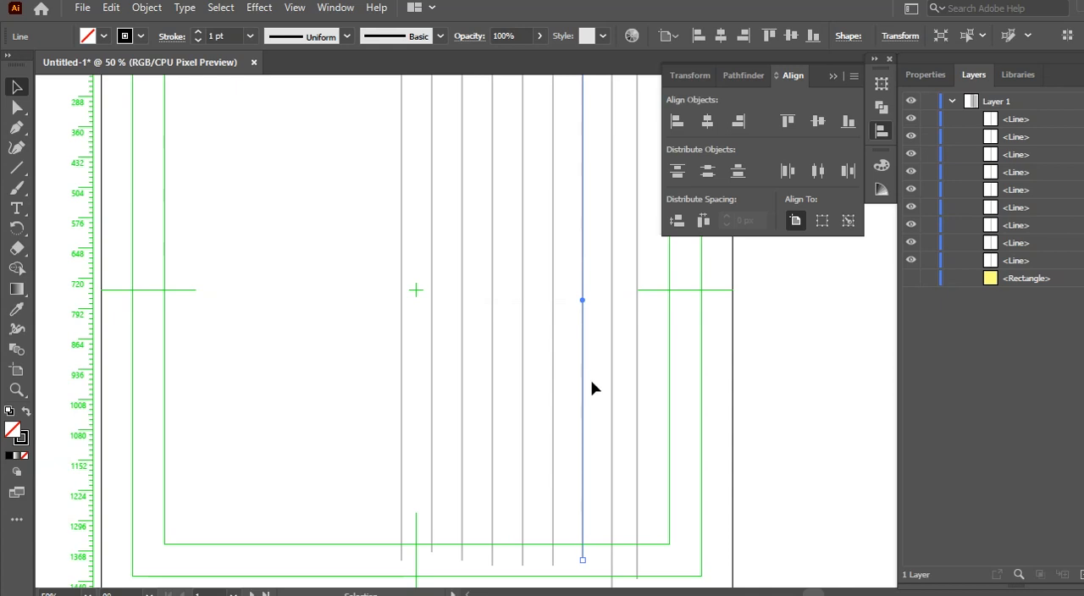
{"action": "scroll", "coordinate": [599, 381], "scroll_direction": "down", "scroll_amount": 1}
{"action": "left_click", "coordinate": [613, 354]}
{"action": "left_click_drag", "start_coordinate": [613, 354], "coordinate": [651, 334]}
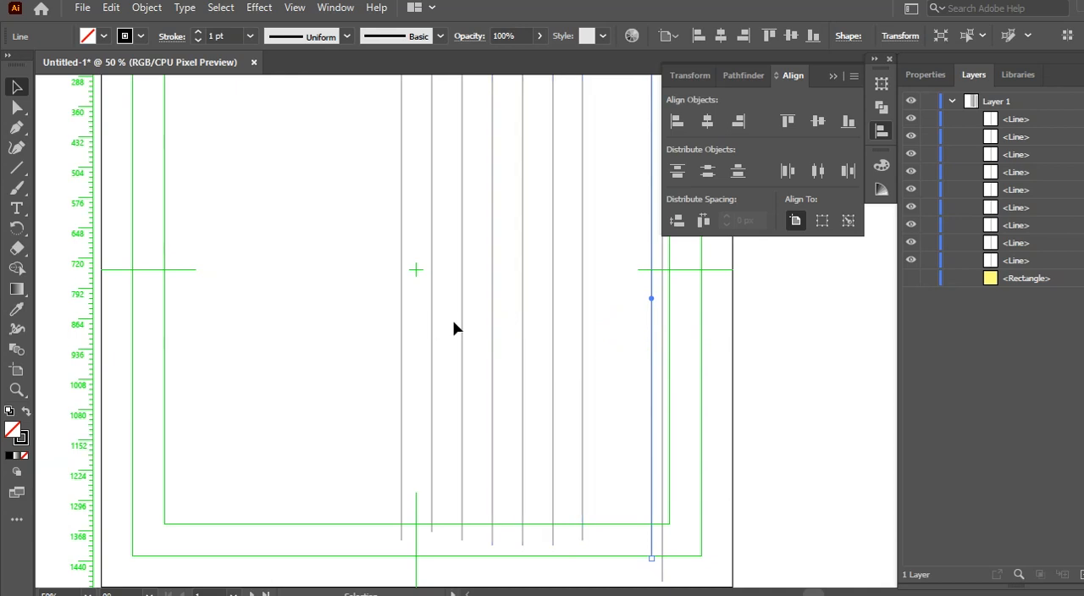
Step: Duplicate the five vertical lines right of centre and place the copies left of centre, continuing the row's spacing
{"action": "left_click_drag", "start_coordinate": [512, 352], "coordinate": [593, 375]}
{"action": "key", "text": "ctrl+c"}
{"action": "key", "text": "ctrl+f"}
{"action": "key", "text": "ctrl+r"}
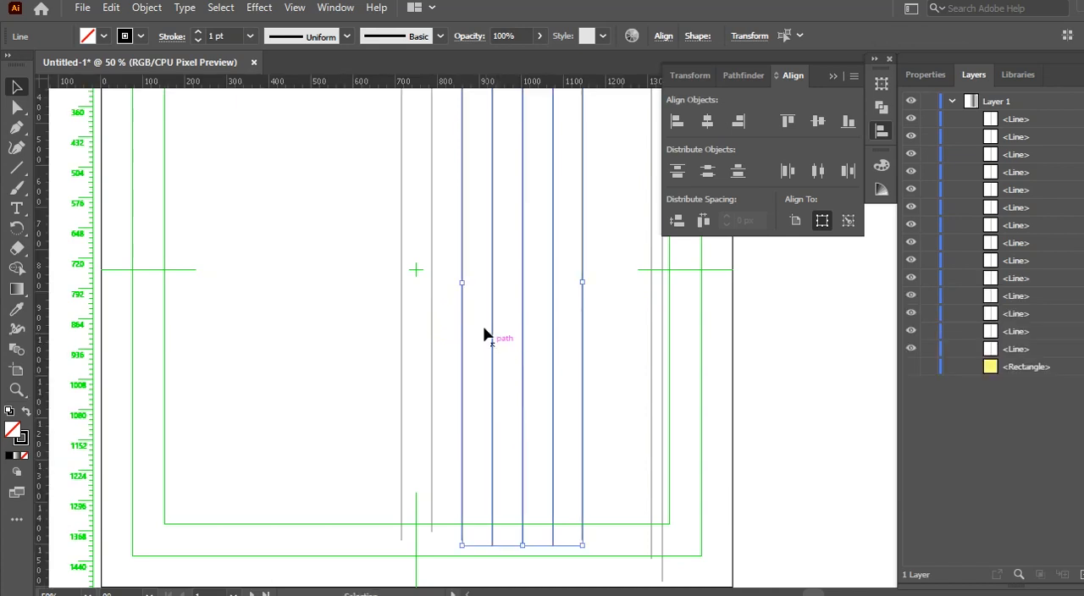
{"action": "scroll", "coordinate": [467, 319], "scroll_direction": "down", "scroll_amount": 1}
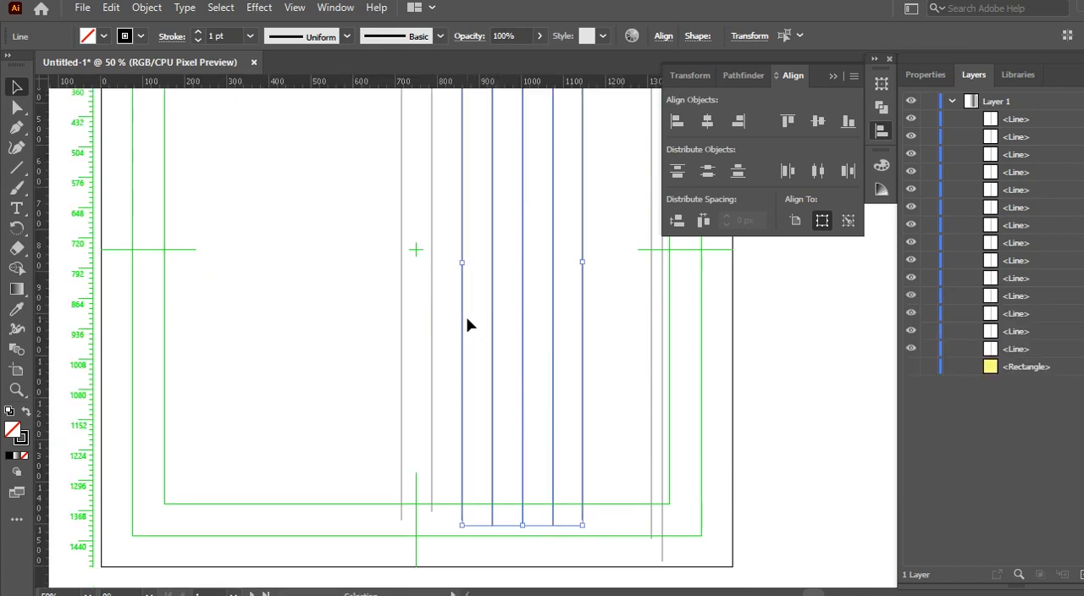
{"action": "scroll", "coordinate": [467, 319], "scroll_direction": "up", "scroll_amount": 2}
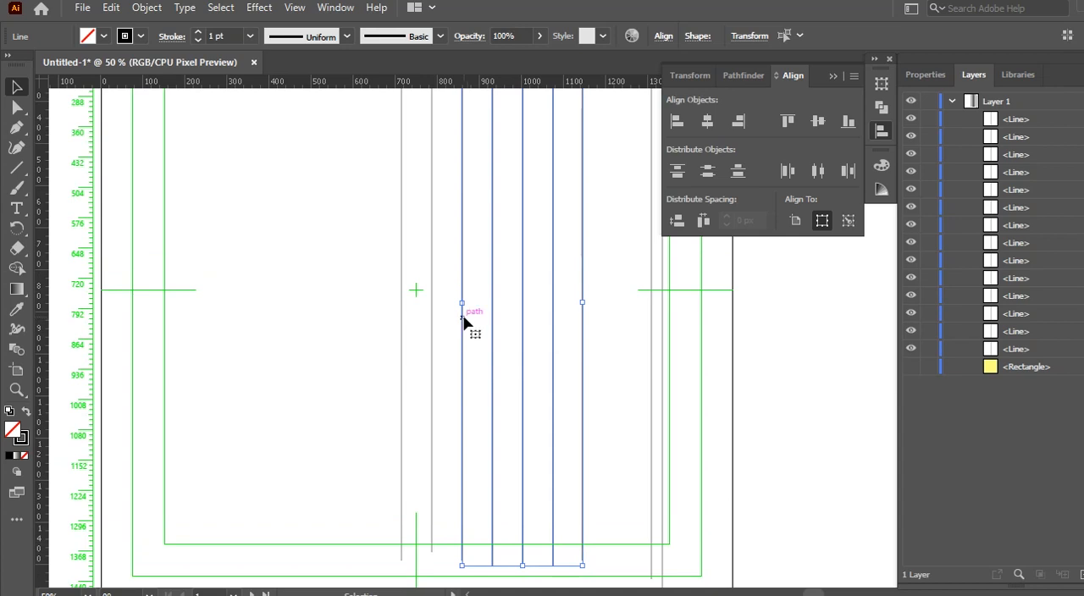
{"action": "left_click_drag", "start_coordinate": [463, 338], "coordinate": [251, 331]}
{"action": "key", "text": "ctrl+minus"}
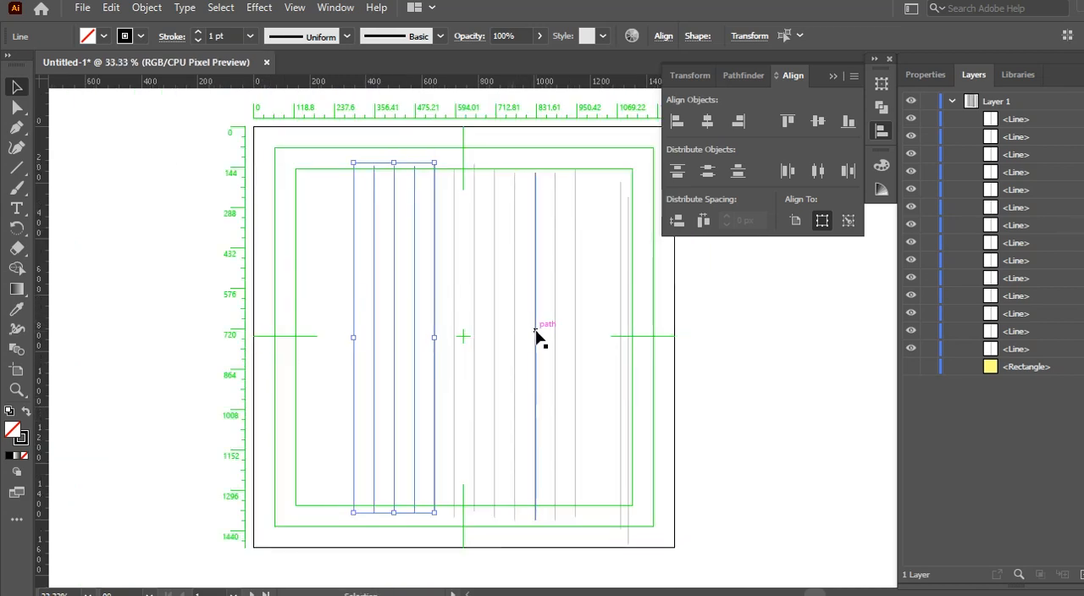
{"action": "mouse_move", "coordinate": [316, 254]}
{"action": "left_mouse_down"}
{"action": "mouse_move", "coordinate": [497, 357]}
{"action": "mouse_move", "coordinate": [332, 278]}
{"action": "mouse_move", "coordinate": [322, 250]}
{"action": "left_mouse_up"}
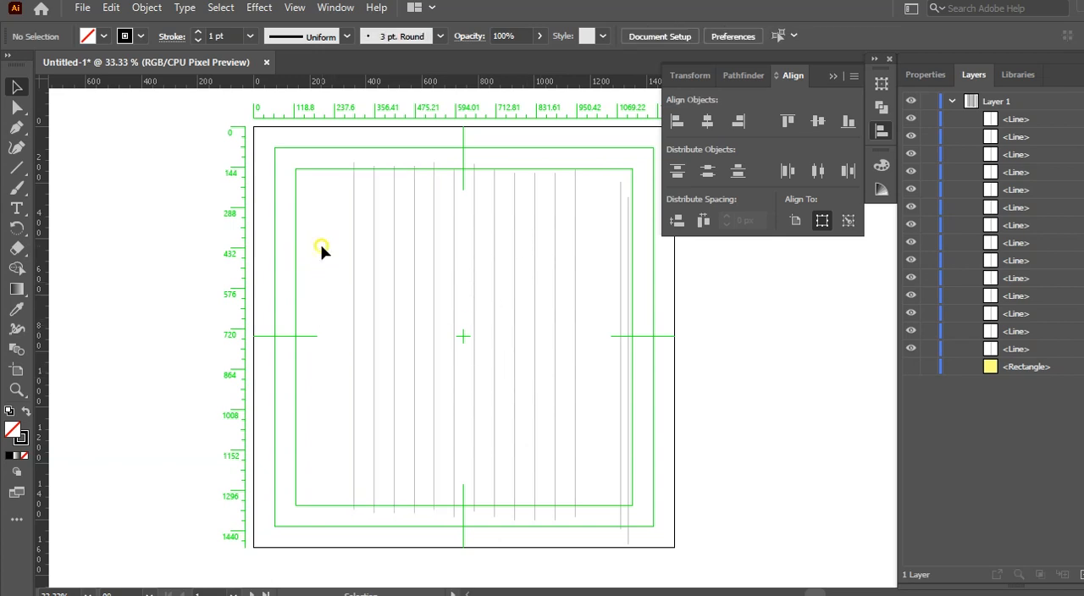
Step: Draw a large six-sided polygon on the empty canvas beside the artboard's upper left corner
{"action": "left_click", "coordinate": [16, 166]}
{"action": "left_click", "coordinate": [91, 210]}
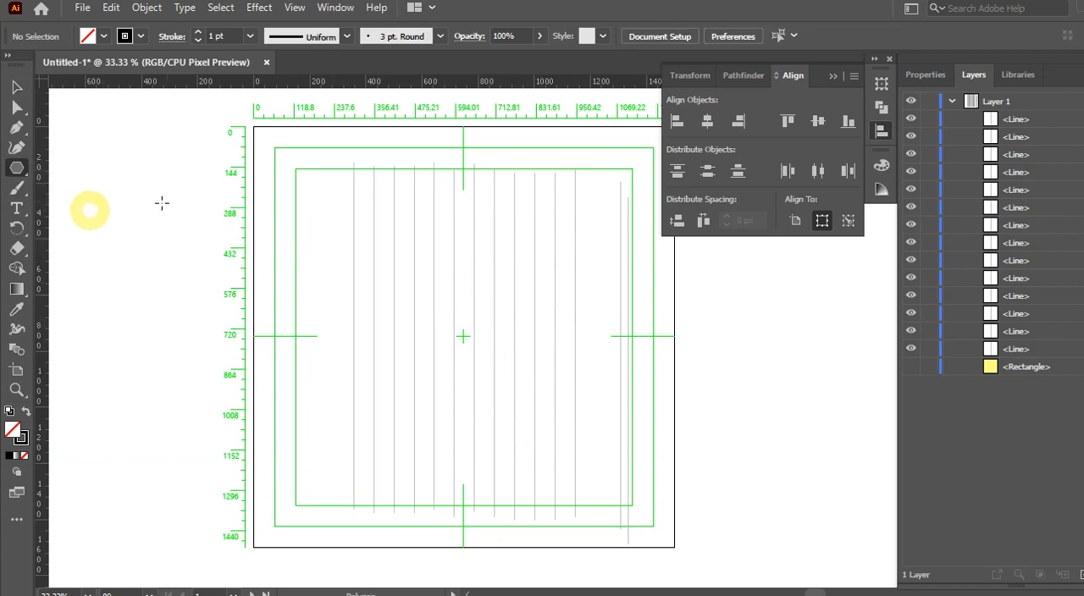
{"action": "left_click_drag", "start_coordinate": [143, 200], "coordinate": [221, 289]}
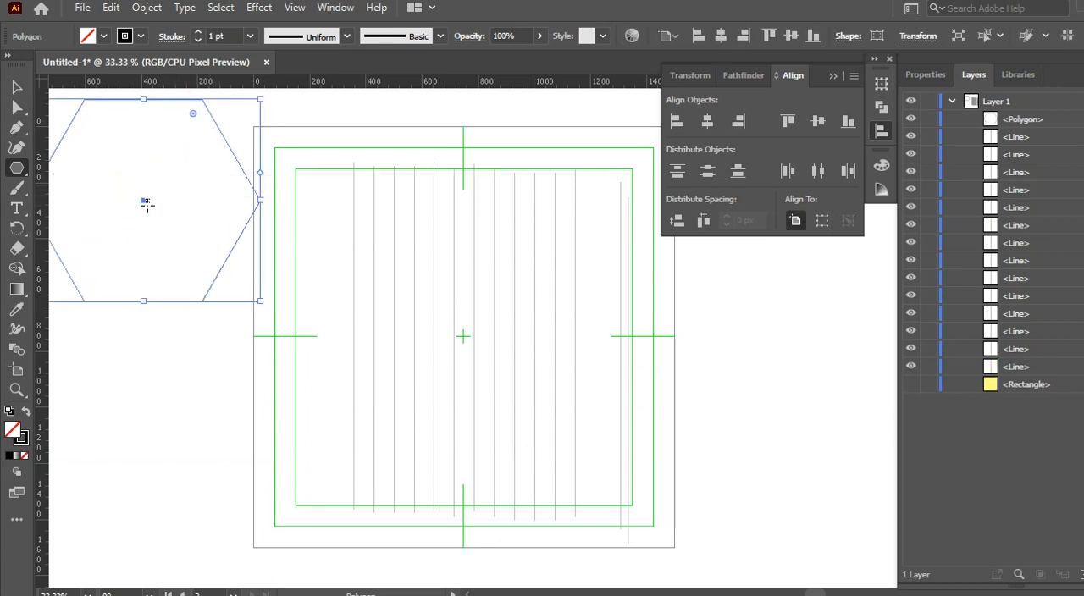
{"action": "left_click_drag", "start_coordinate": [143, 204], "coordinate": [166, 211]}
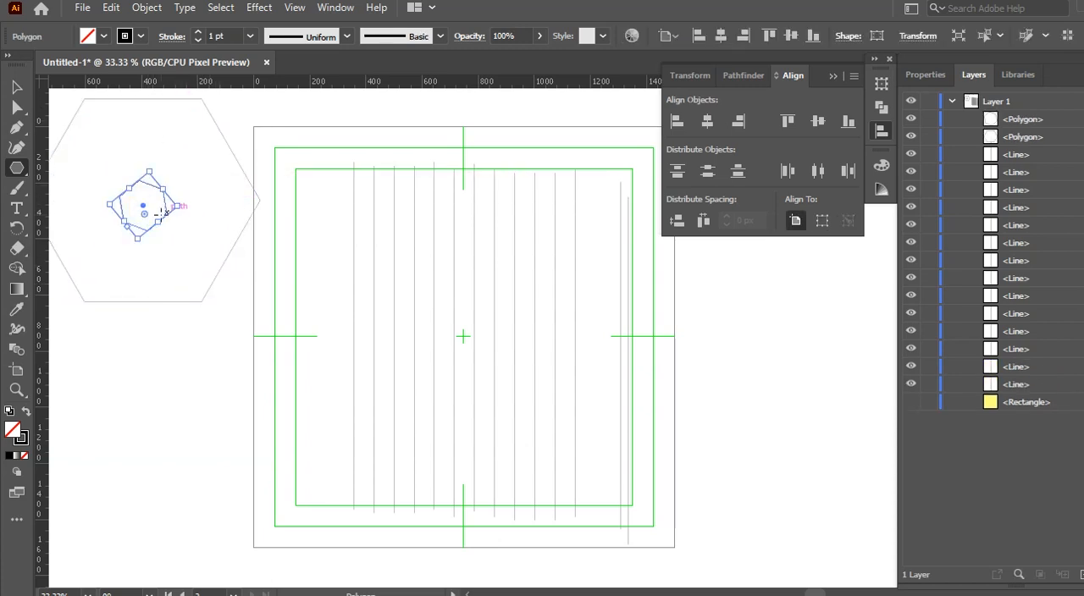
{"action": "key", "text": "ctrl+z"}
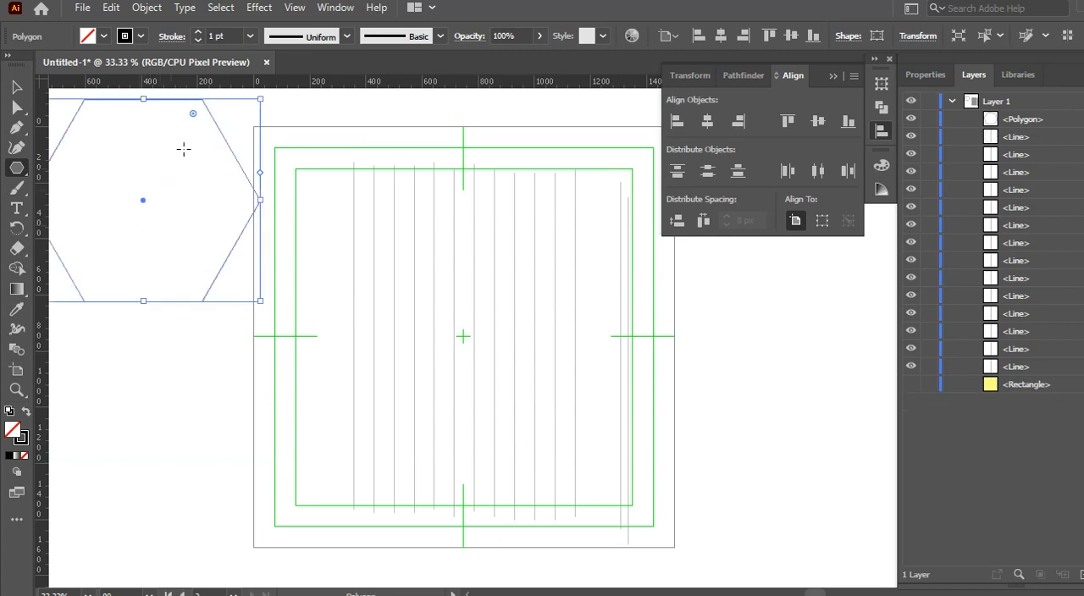
Step: Rotate the hexagon so a vertex points up and fit it over the row, spanning the first to the last evenly spaced line
{"action": "left_click_drag", "start_coordinate": [266, 101], "coordinate": [264, 340]}
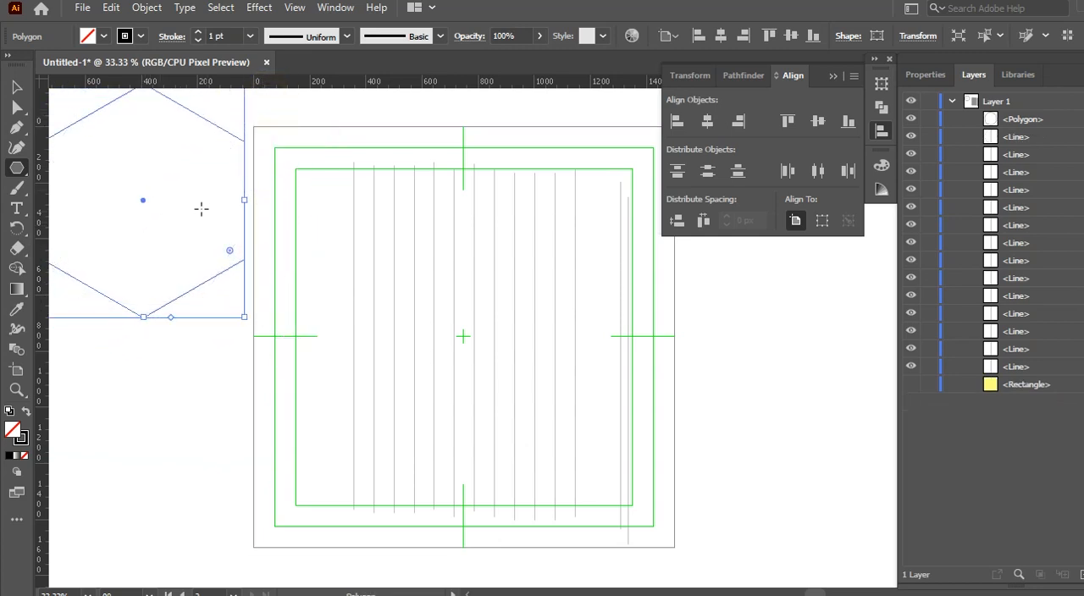
{"action": "left_click_drag", "start_coordinate": [143, 206], "coordinate": [457, 323]}
{"action": "key", "text": "ctrl+f"}
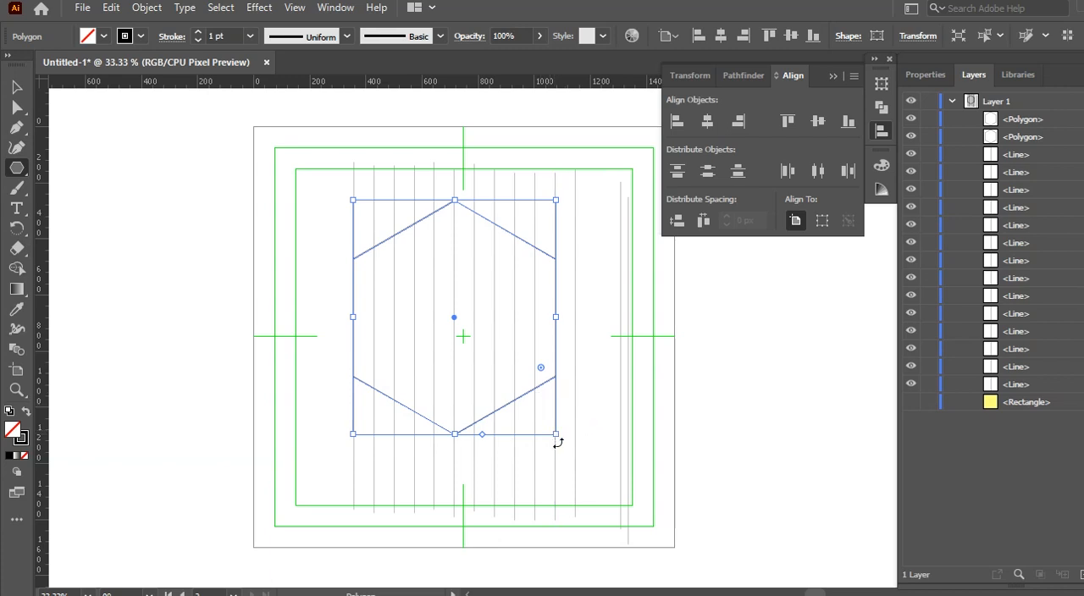
{"action": "key", "text": "ctrl+z"}
{"action": "left_click_drag", "start_coordinate": [557, 435], "coordinate": [577, 463]}
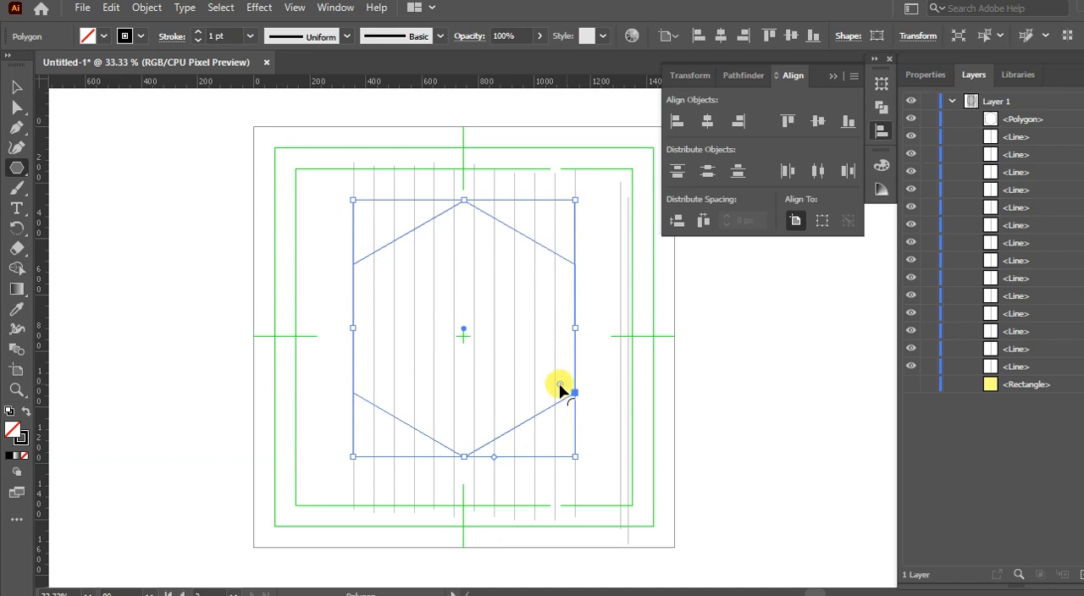
{"action": "mouse_move", "coordinate": [560, 387]}
{"action": "left_mouse_down"}
{"action": "mouse_move", "coordinate": [552, 380]}
{"action": "mouse_move", "coordinate": [572, 400]}
{"action": "left_mouse_up"}
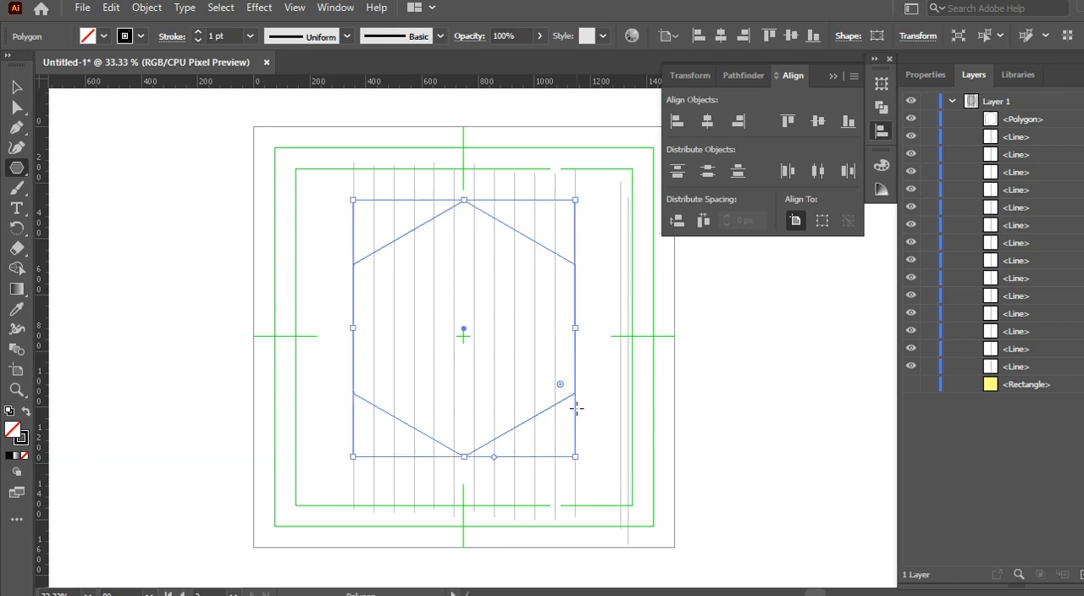
Step: Duplicate the hexagon in place and shrink the copy so its sides sit one vertical line inside the original
{"action": "key", "text": "ctrl+f"}
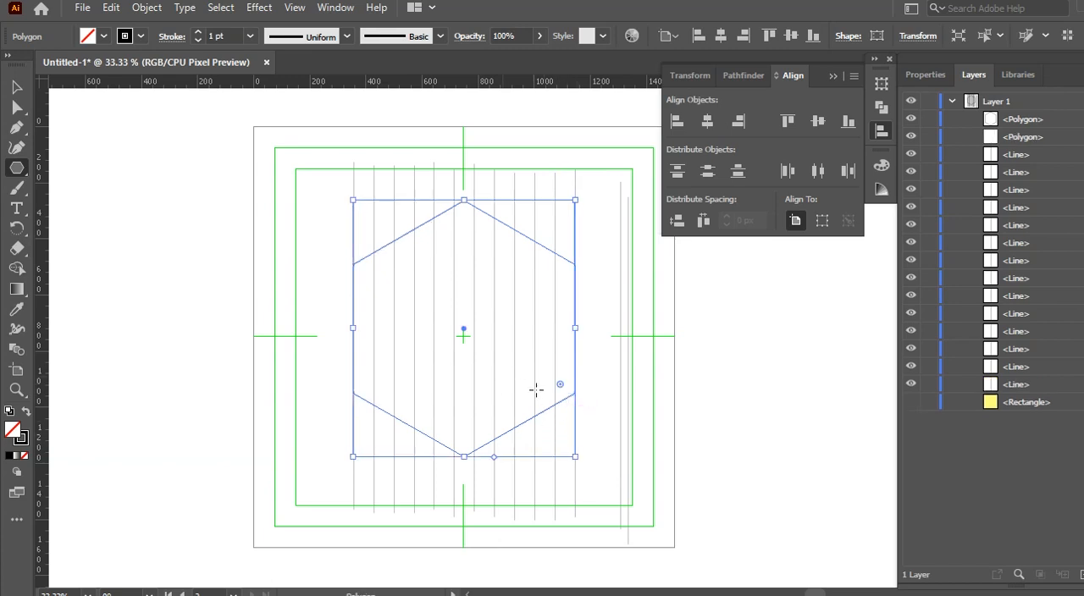
{"action": "left_click_drag", "start_coordinate": [575, 456], "coordinate": [560, 442]}
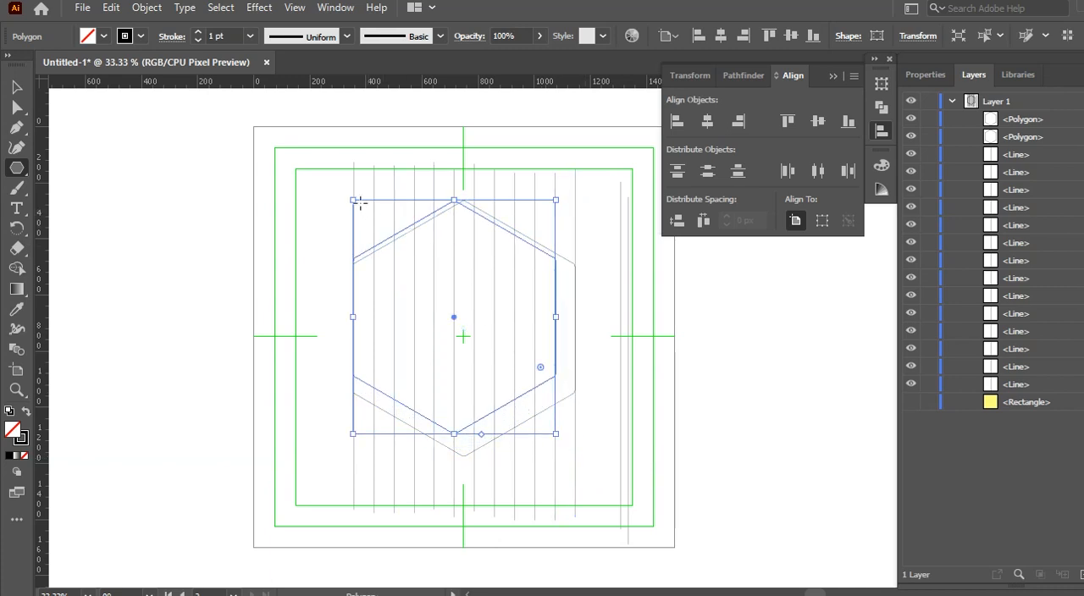
{"action": "left_click_drag", "start_coordinate": [353, 200], "coordinate": [371, 226]}
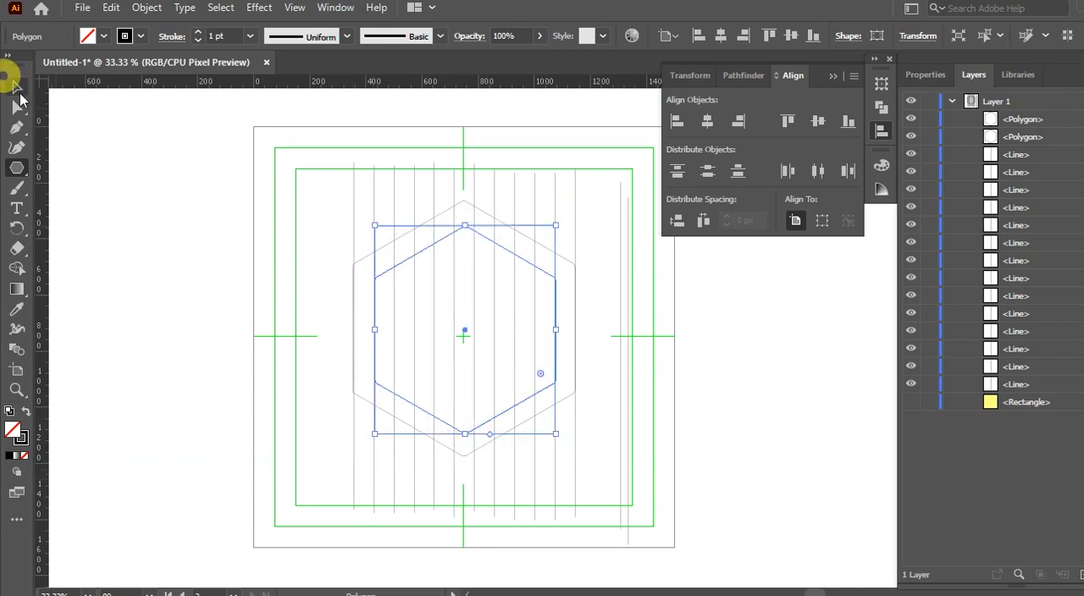
Step: Align both hexagons and the evenly spaced vertical lines to each other with Vertical Align Center
{"action": "left_click", "coordinate": [14, 85]}
{"action": "left_click_drag", "start_coordinate": [310, 271], "coordinate": [617, 471]}
{"action": "left_click", "coordinate": [816, 124]}
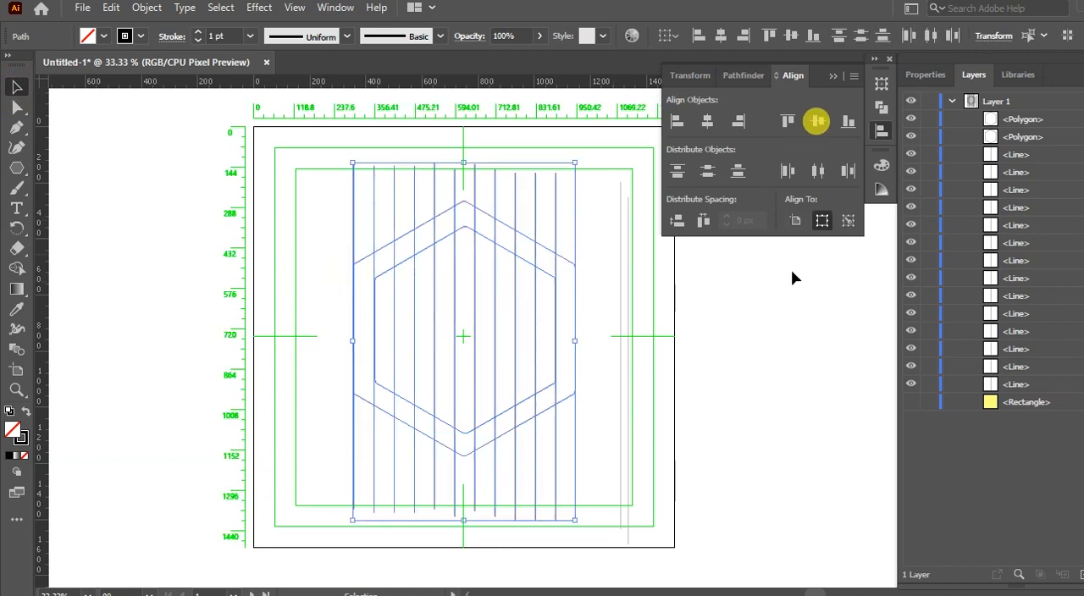
Step: Make a reflected copy of the evenly spaced vertical lines with the axis angle at 45°
{"action": "left_click", "coordinate": [314, 449]}
{"action": "left_click_drag", "start_coordinate": [318, 491], "coordinate": [608, 533]}
{"action": "right_click", "coordinate": [267, 389]}
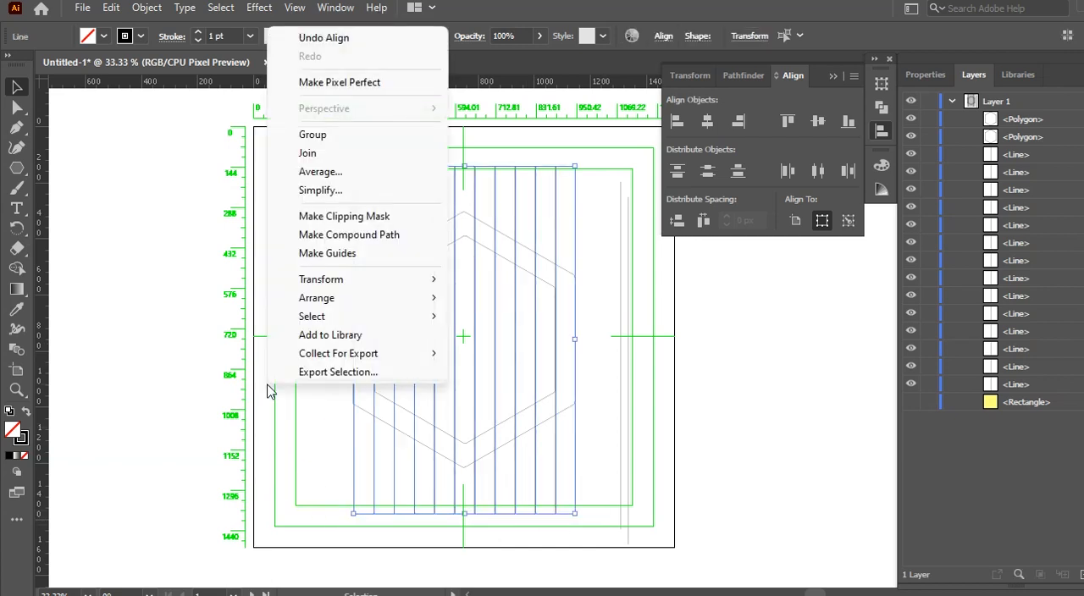
{"action": "mouse_move", "coordinate": [327, 283]}
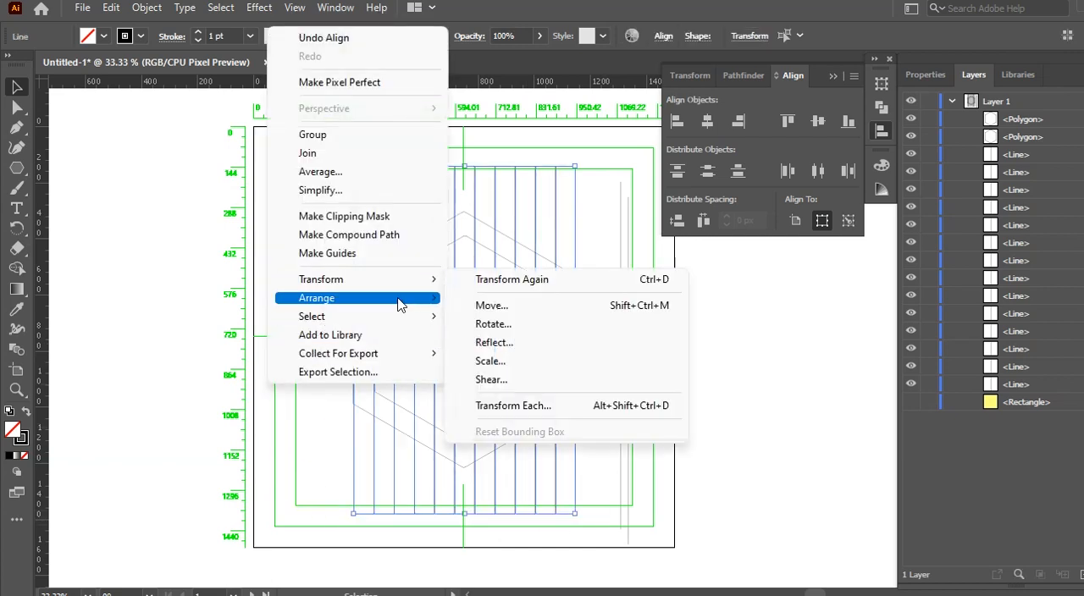
{"action": "left_click", "coordinate": [512, 344]}
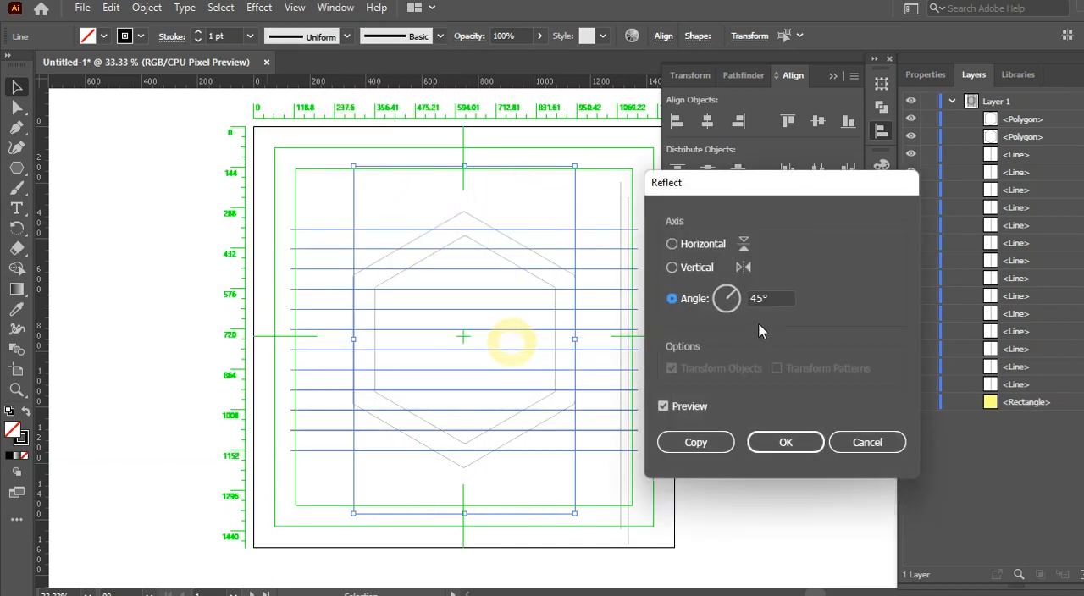
{"action": "left_click", "coordinate": [767, 297]}
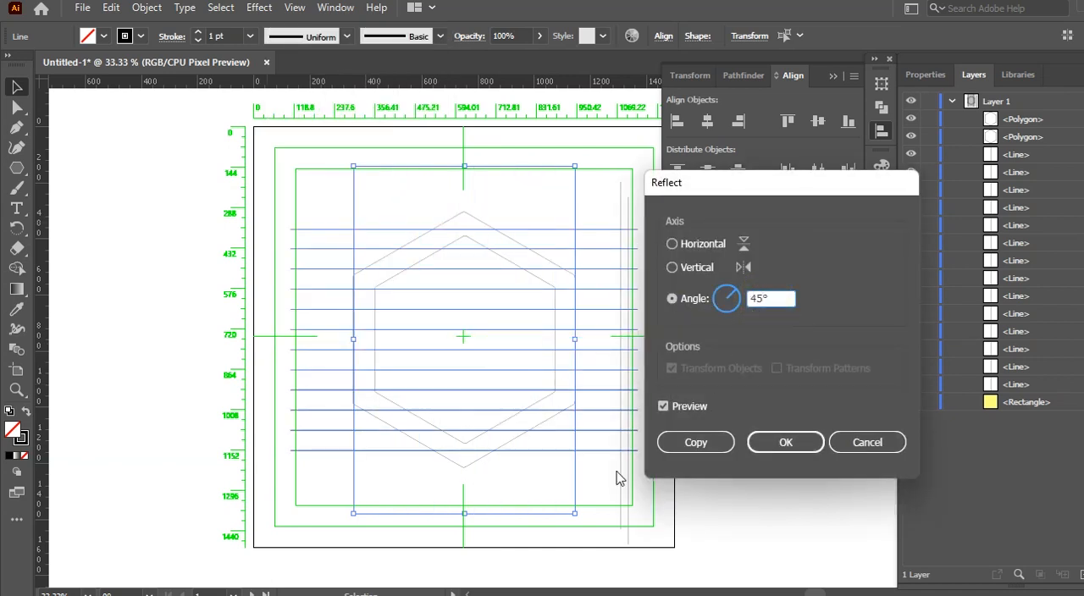
{"action": "left_click", "coordinate": [696, 443]}
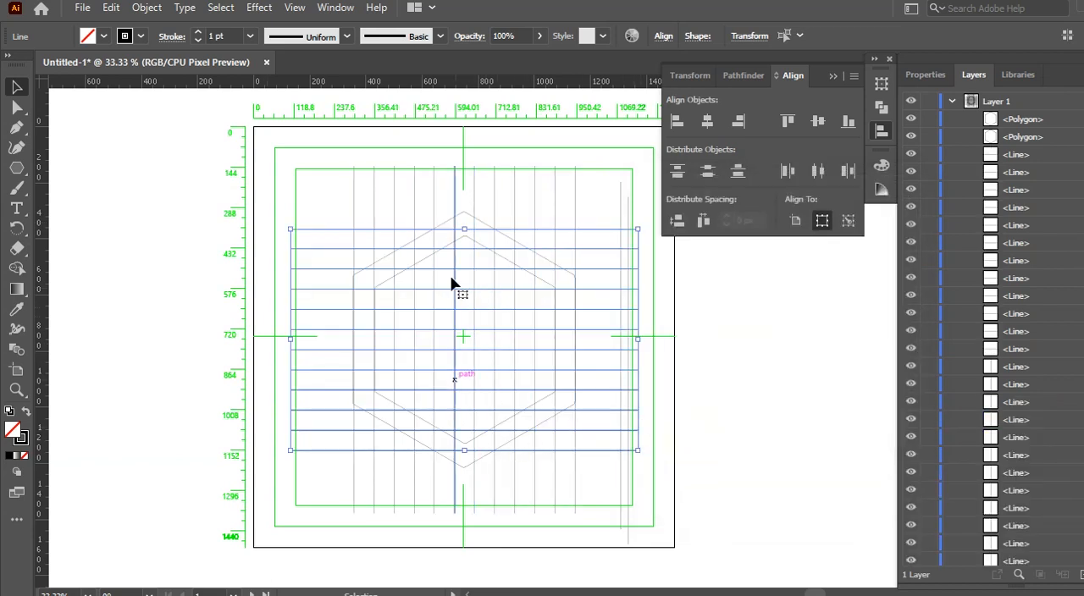
Step: Make another reflected copy of the evenly spaced vertical lines, setting the axis angle to 60°
{"action": "left_click_drag", "start_coordinate": [310, 479], "coordinate": [606, 507]}
{"action": "right_click", "coordinate": [612, 467]}
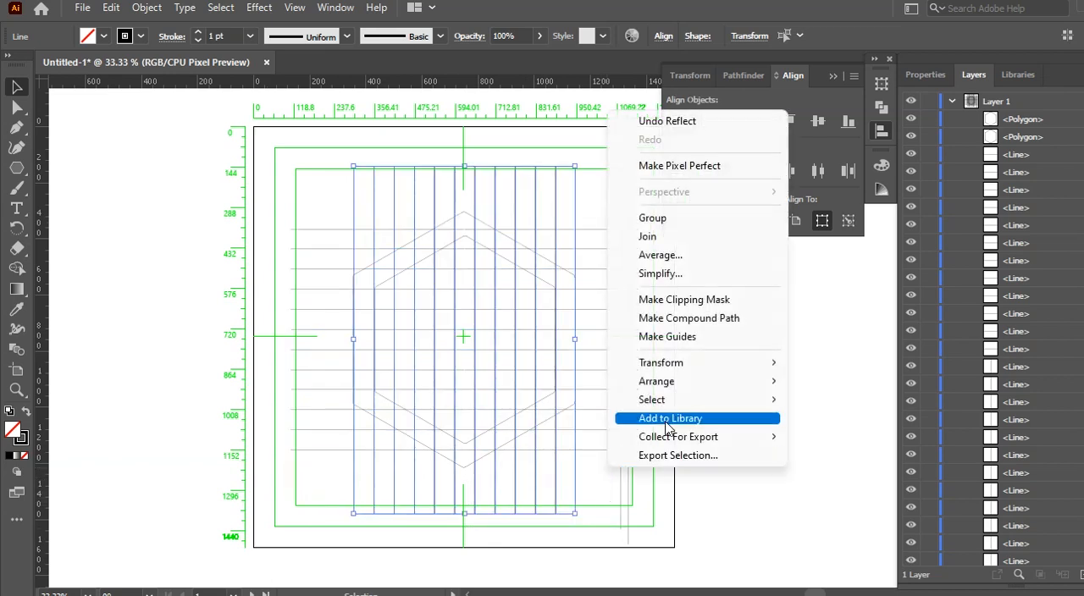
{"action": "left_click", "coordinate": [686, 363]}
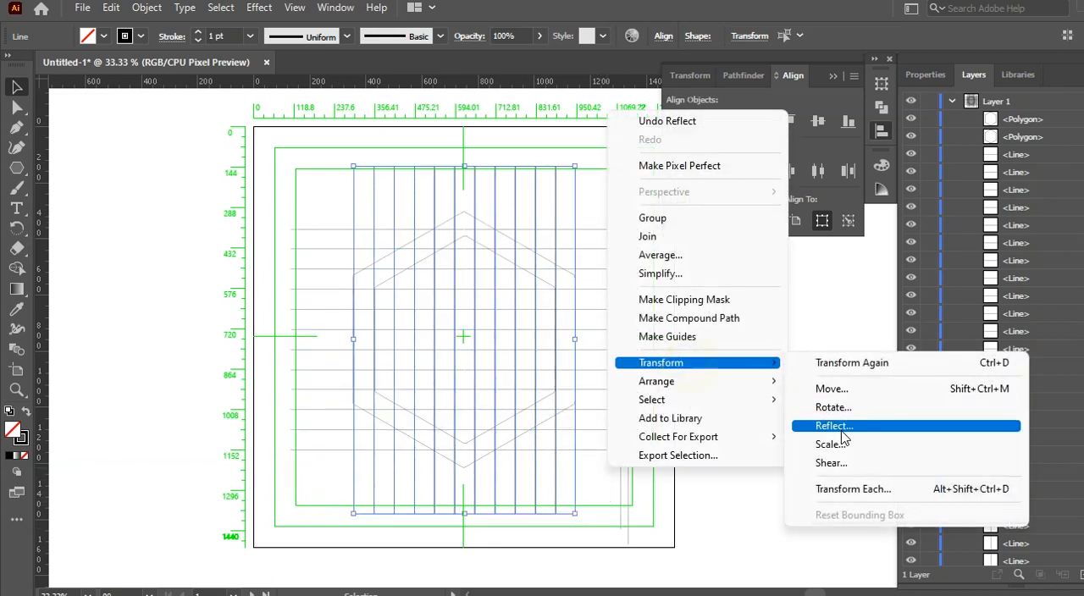
{"action": "left_click", "coordinate": [835, 426]}
{"action": "left_click", "coordinate": [762, 301]}
{"action": "key", "text": "Up"}
{"action": "key", "text": "Up"}
{"action": "key", "text": "Up"}
{"action": "key", "text": "Up"}
{"action": "key", "text": "Up"}
{"action": "key", "text": "Up"}
{"action": "key", "text": "Up"}
{"action": "key", "text": "Up"}
{"action": "key", "text": "Up"}
{"action": "key", "text": "Up"}
{"action": "key", "text": "Up"}
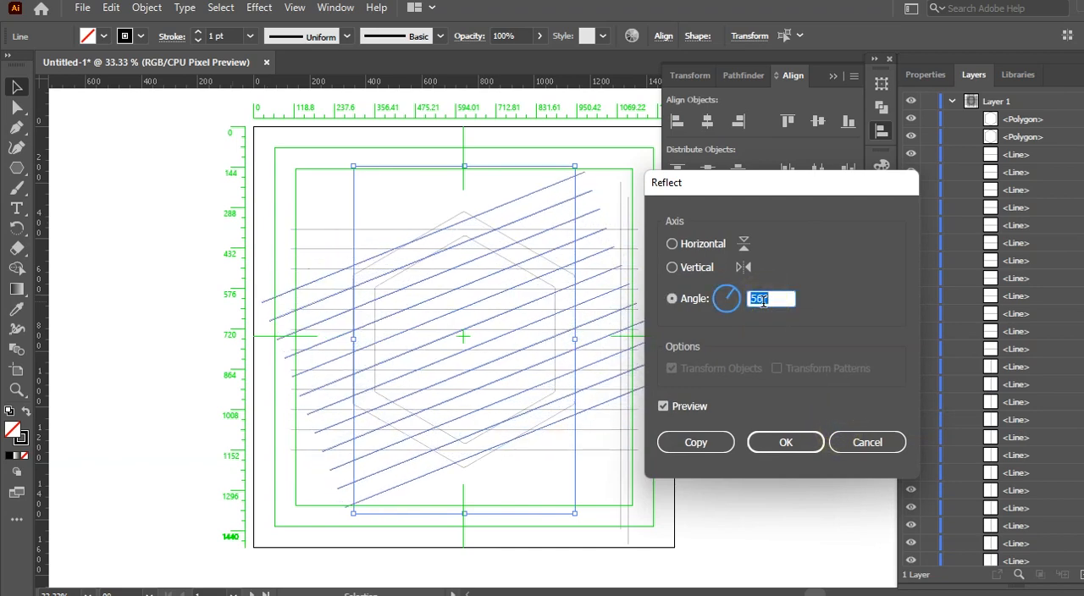
{"action": "key", "text": "Up"}
{"action": "key", "text": "Up"}
{"action": "key", "text": "Up"}
{"action": "key", "text": "Up"}
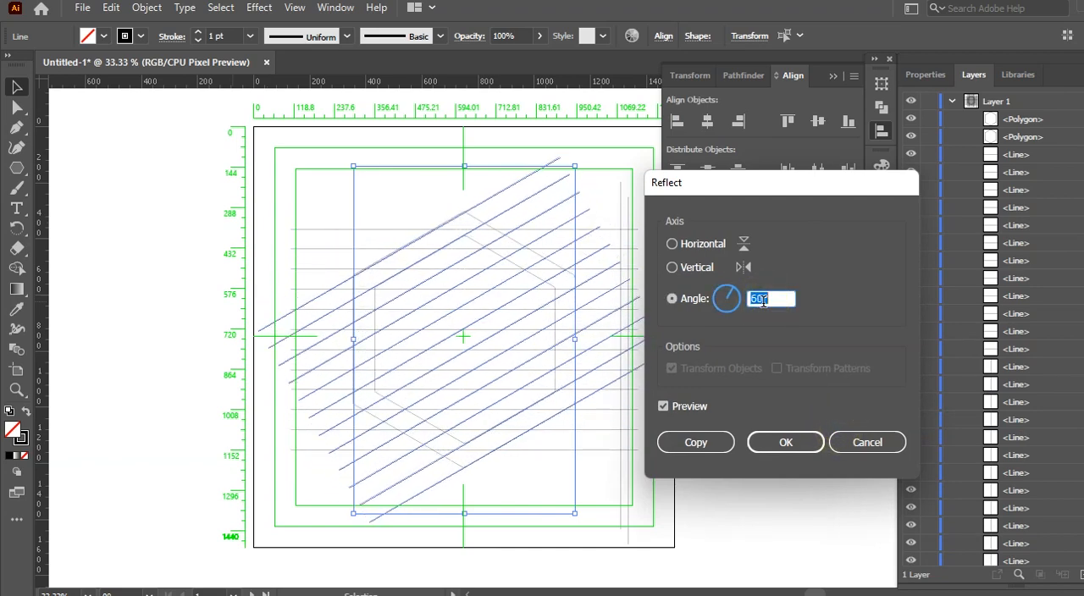
{"action": "left_click", "coordinate": [702, 442]}
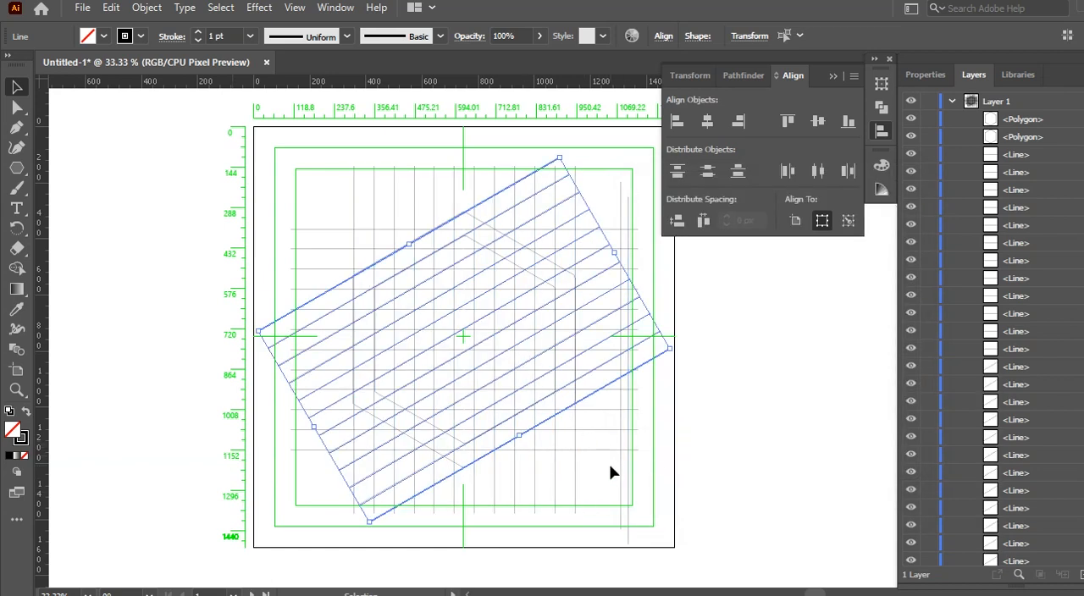
{"action": "left_click", "coordinate": [659, 475]}
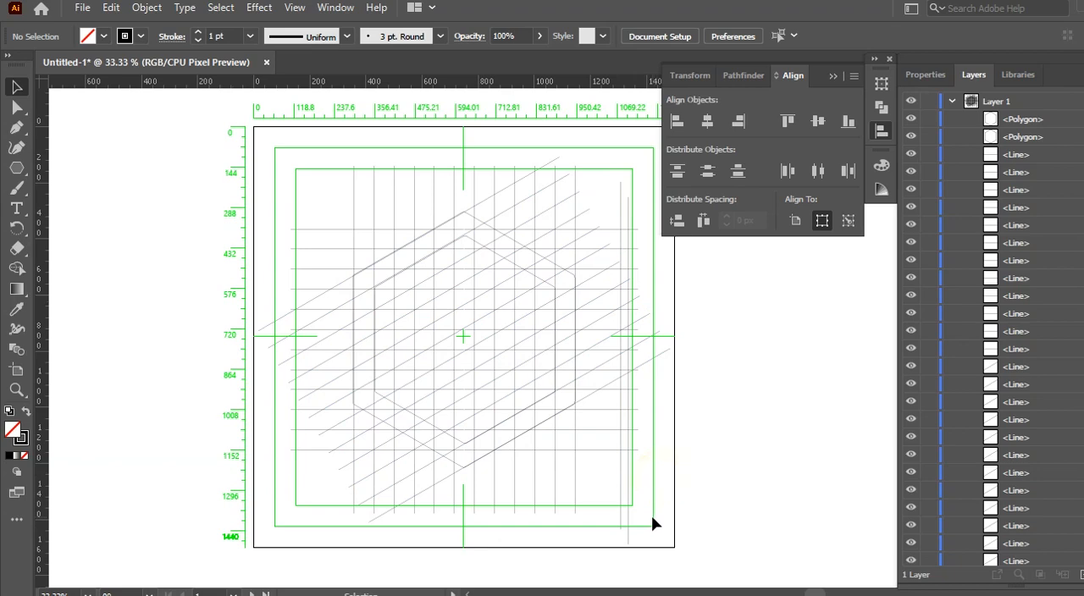
{"action": "scroll", "coordinate": [652, 516], "scroll_direction": "up", "scroll_amount": 1}
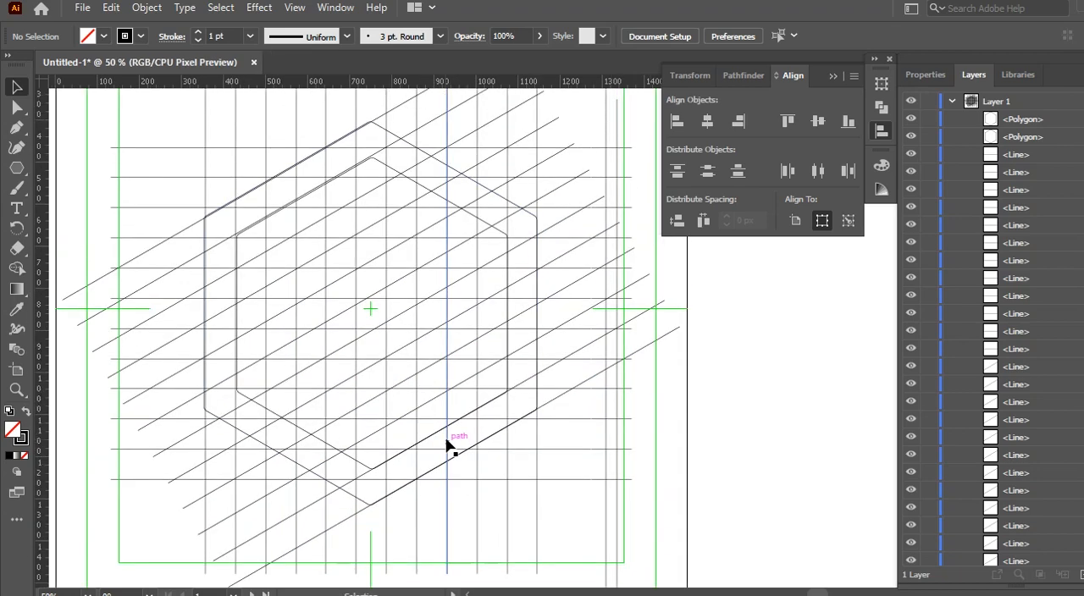
{"action": "scroll", "coordinate": [447, 440], "scroll_direction": "up", "scroll_amount": 1}
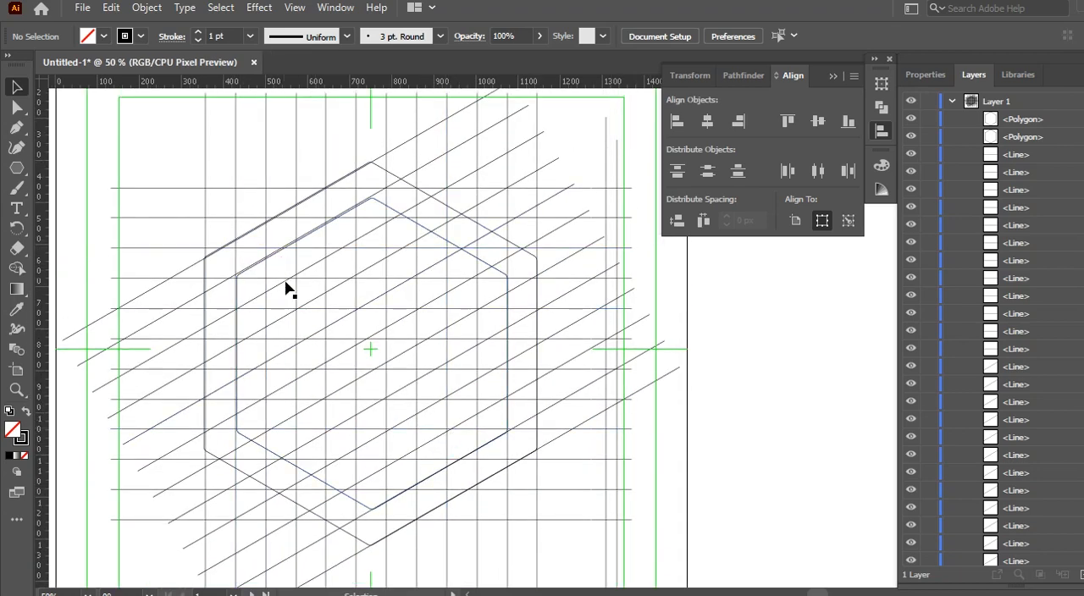
{"action": "left_click", "coordinate": [265, 224]}
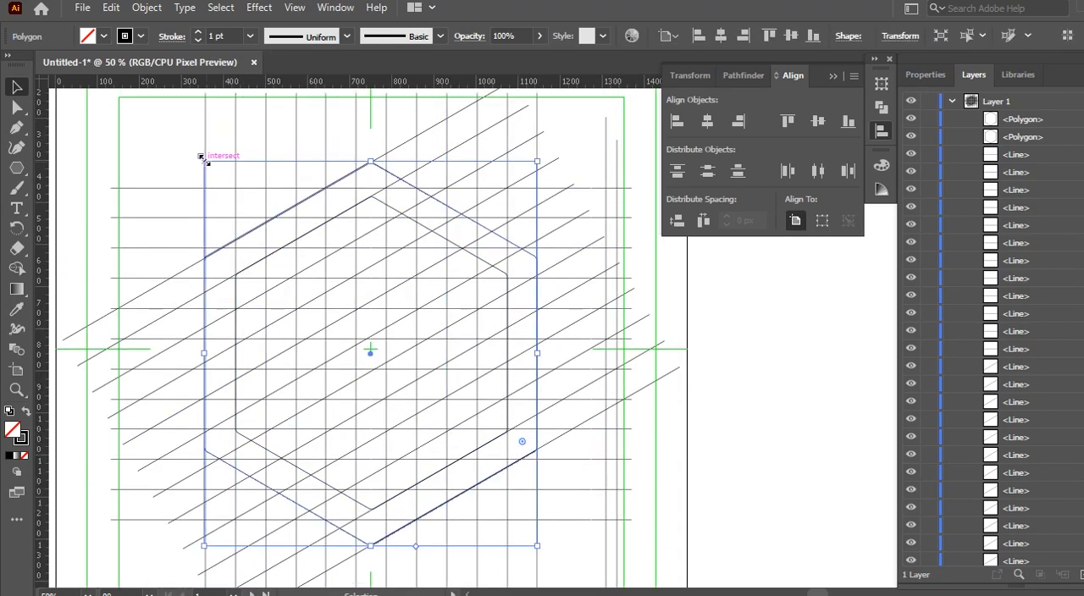
Step: Select the hexagons and all the grid lines for Shape Builder and set the fill to black
{"action": "left_click", "coordinate": [153, 167]}
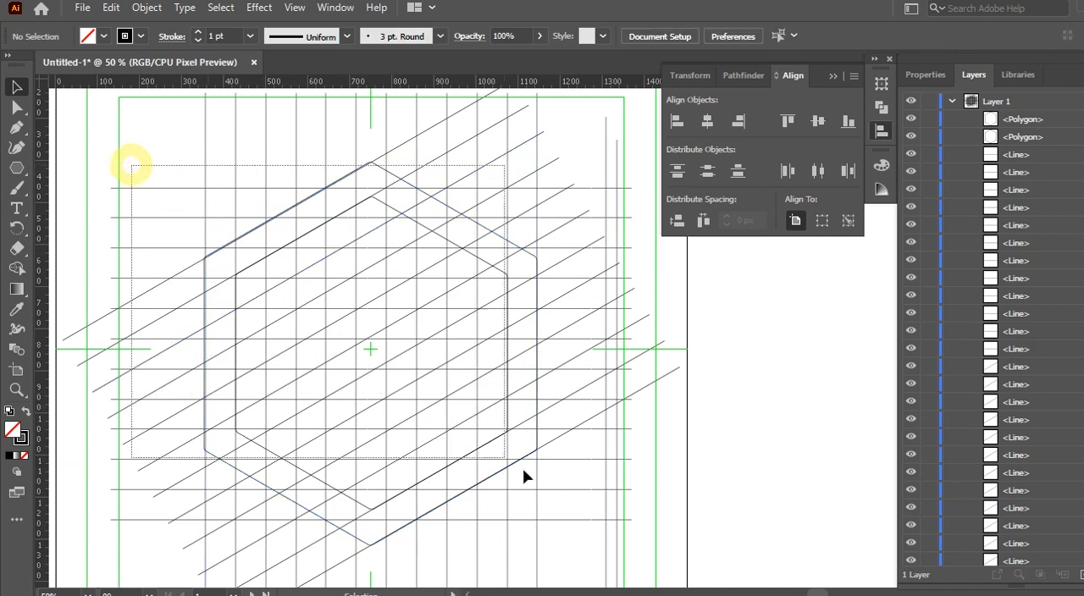
{"action": "key", "text": "ctrl+a"}
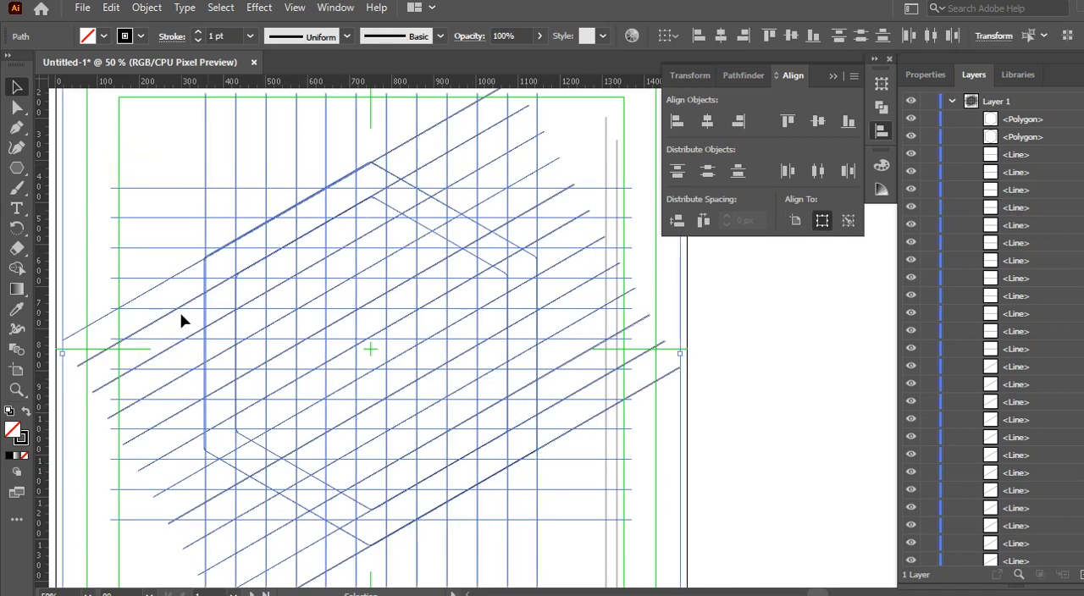
{"action": "scroll", "coordinate": [346, 370], "scroll_direction": "down", "scroll_amount": 1}
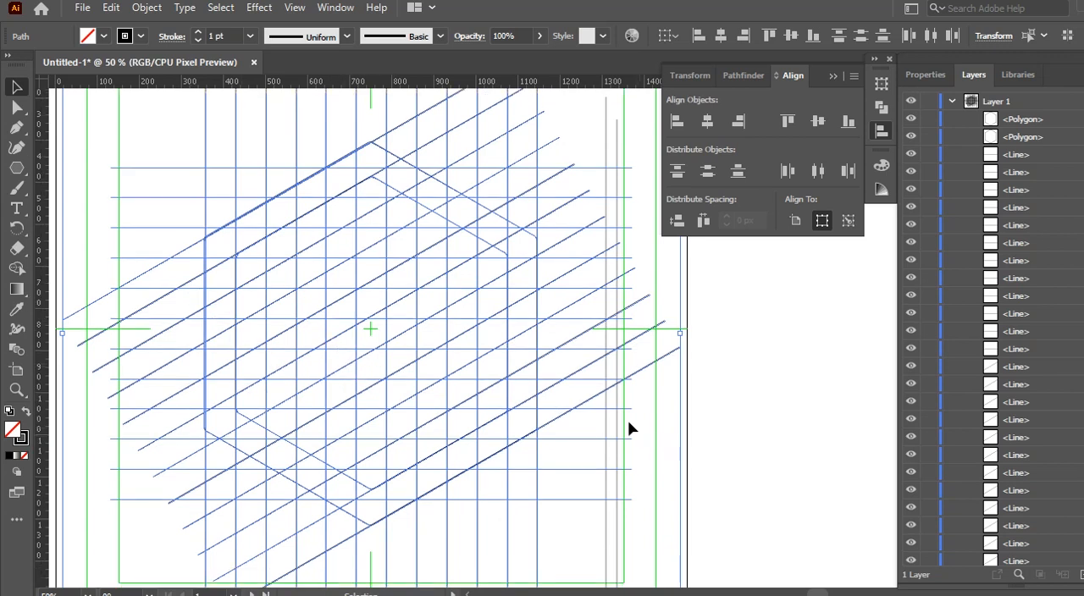
{"action": "left_click", "coordinate": [17, 268]}
{"action": "left_click", "coordinate": [90, 37]}
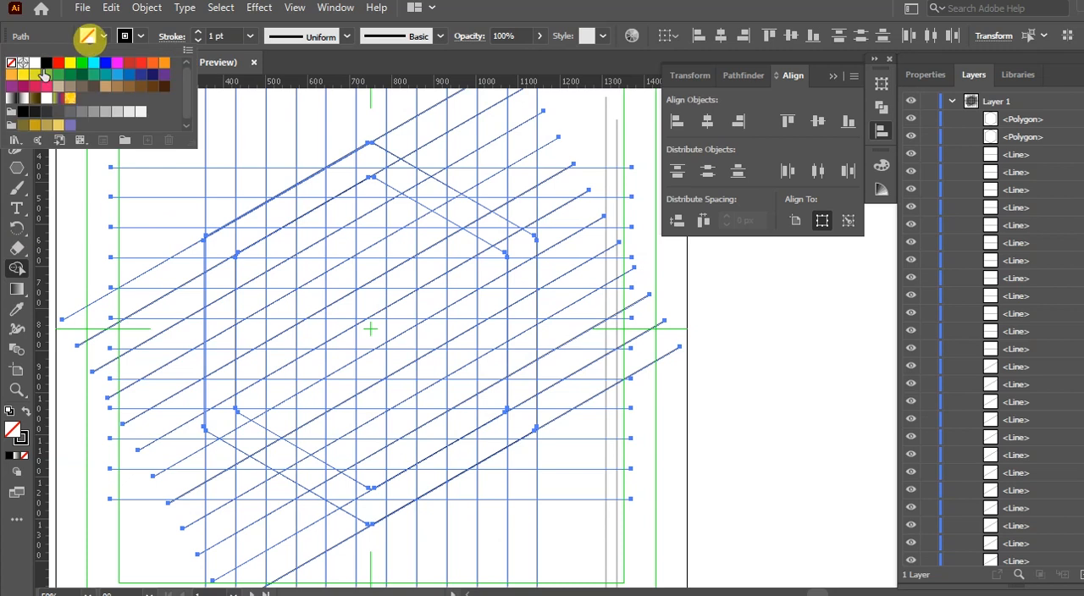
{"action": "left_click", "coordinate": [41, 66]}
Step: Merge grid cells into the hexagon's left and upper-left band, and another running from the H's left stem around the bottom to the right side
{"action": "scroll", "coordinate": [249, 385], "scroll_direction": "down", "scroll_amount": 1}
{"action": "mouse_move", "coordinate": [220, 378]}
{"action": "left_mouse_down"}
{"action": "mouse_move", "coordinate": [212, 392]}
{"action": "mouse_move", "coordinate": [220, 245]}
{"action": "mouse_move", "coordinate": [233, 219]}
{"action": "mouse_move", "coordinate": [364, 146]}
{"action": "mouse_move", "coordinate": [367, 155]}
{"action": "mouse_move", "coordinate": [303, 166]}
{"action": "mouse_move", "coordinate": [331, 175]}
{"action": "mouse_move", "coordinate": [242, 229]}
{"action": "left_mouse_up"}
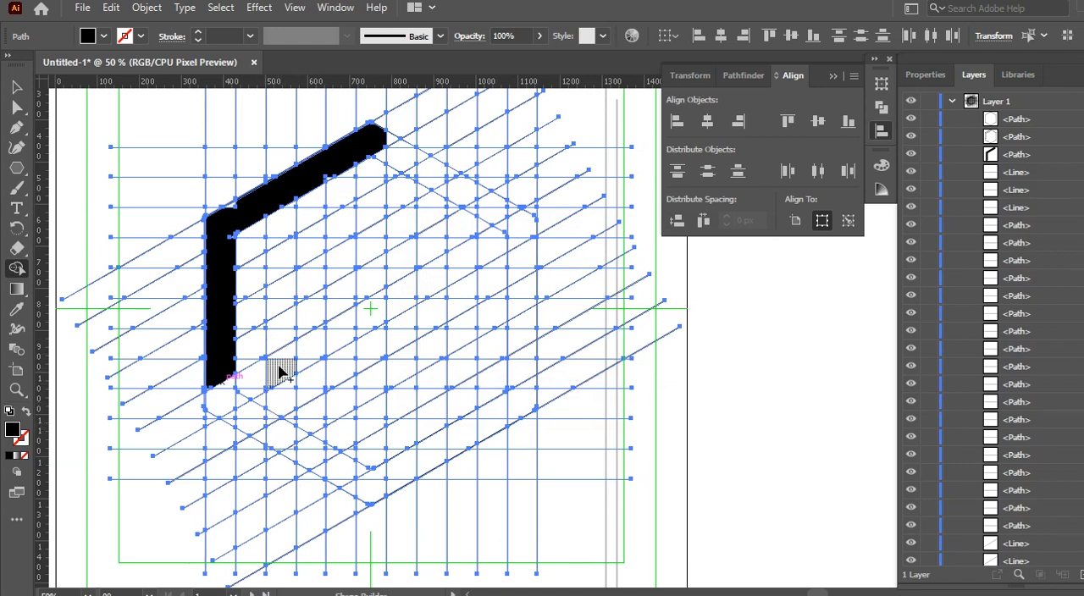
{"action": "mouse_move", "coordinate": [282, 237]}
{"action": "left_mouse_down"}
{"action": "mouse_move", "coordinate": [280, 443]}
{"action": "mouse_move", "coordinate": [315, 459]}
{"action": "left_mouse_up"}
{"action": "mouse_move", "coordinate": [366, 484]}
{"action": "left_mouse_down"}
{"action": "mouse_move", "coordinate": [385, 487]}
{"action": "mouse_move", "coordinate": [514, 407]}
{"action": "mouse_move", "coordinate": [525, 379]}
{"action": "mouse_move", "coordinate": [523, 273]}
{"action": "left_mouse_up"}
{"action": "mouse_move", "coordinate": [465, 446]}
{"action": "left_mouse_down"}
{"action": "mouse_move", "coordinate": [375, 497]}
{"action": "mouse_move", "coordinate": [330, 479]}
{"action": "left_mouse_up"}
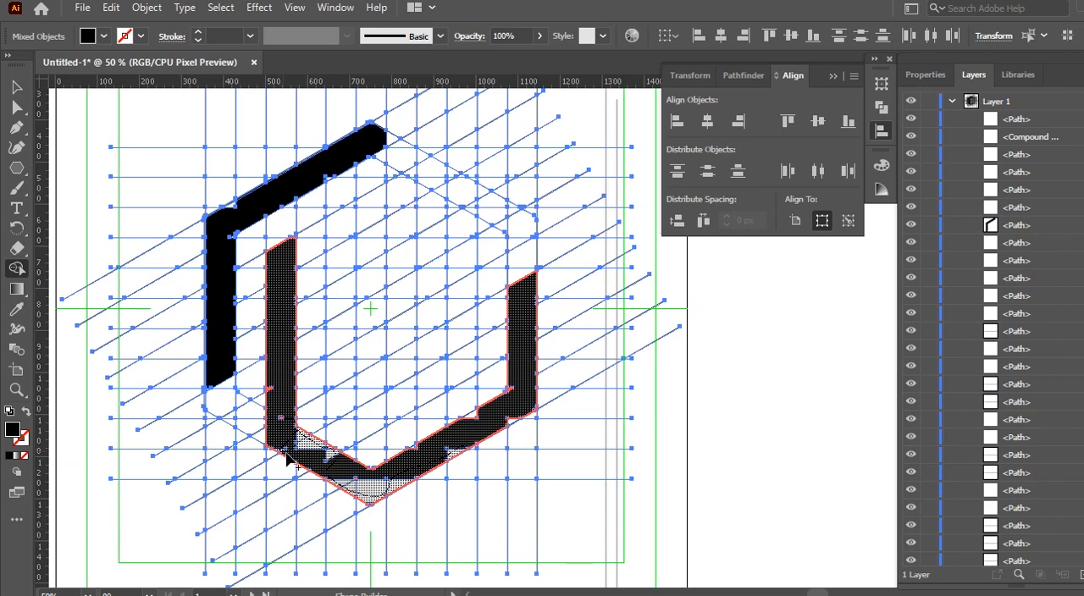
{"action": "left_click_drag", "start_coordinate": [301, 464], "coordinate": [305, 466]}
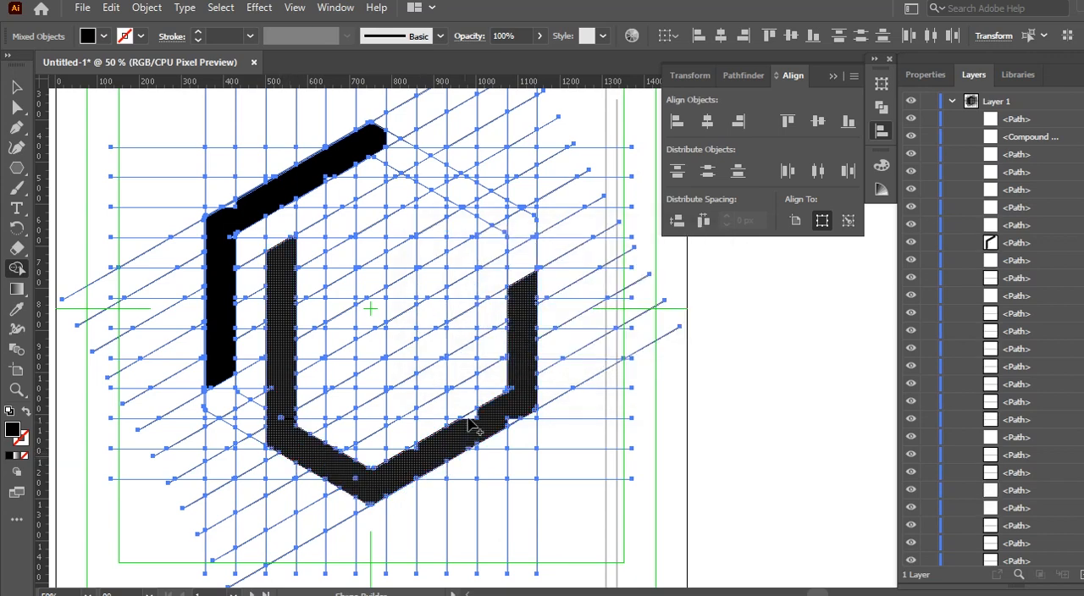
{"action": "left_click", "coordinate": [477, 412]}
{"action": "left_click", "coordinate": [278, 414]}
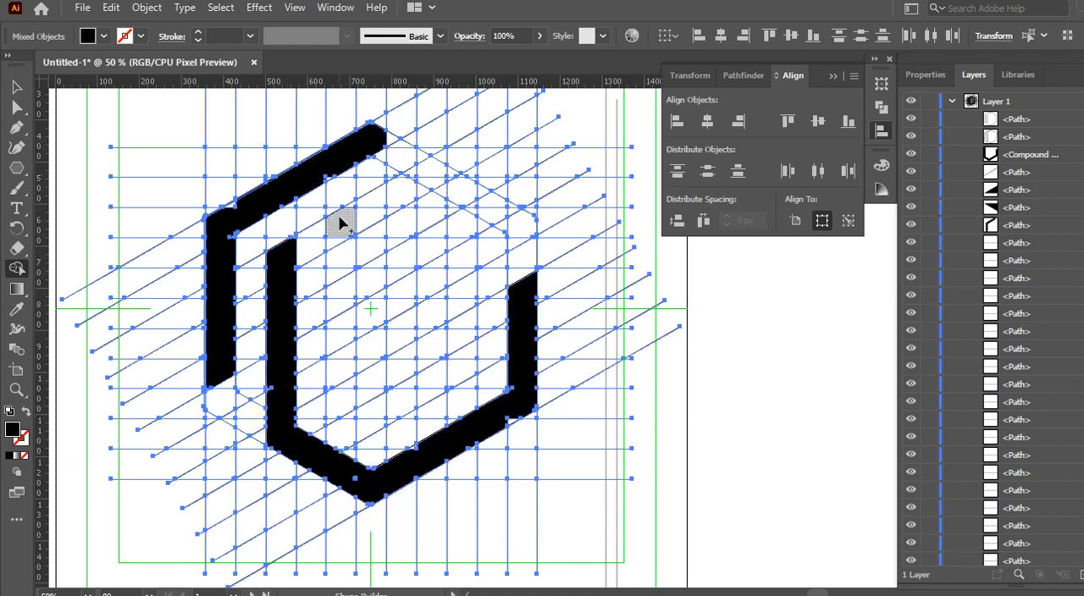
Step: Merge grid cells into the H's right stem and crossbar, and into a C joined to the hexagon's top band
{"action": "left_click_drag", "start_coordinate": [347, 216], "coordinate": [331, 425]}
{"action": "left_click_drag", "start_coordinate": [391, 153], "coordinate": [394, 373]}
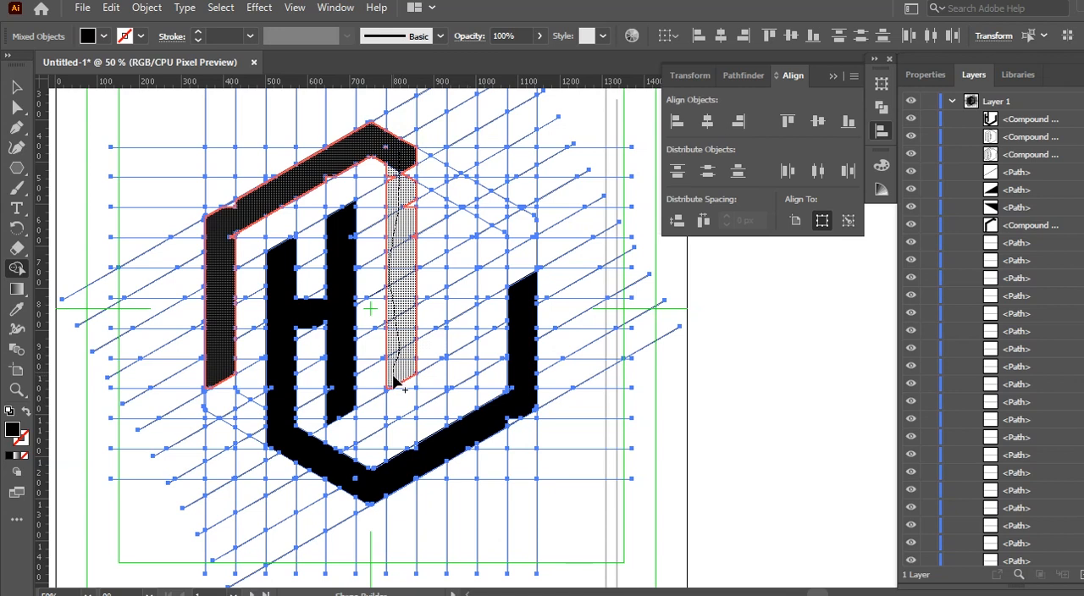
{"action": "mouse_move", "coordinate": [396, 392]}
{"action": "left_mouse_down"}
{"action": "mouse_move", "coordinate": [448, 383]}
{"action": "mouse_move", "coordinate": [467, 339]}
{"action": "mouse_move", "coordinate": [455, 235]}
{"action": "mouse_move", "coordinate": [421, 175]}
{"action": "mouse_move", "coordinate": [472, 230]}
{"action": "mouse_move", "coordinate": [460, 222]}
{"action": "left_mouse_up"}
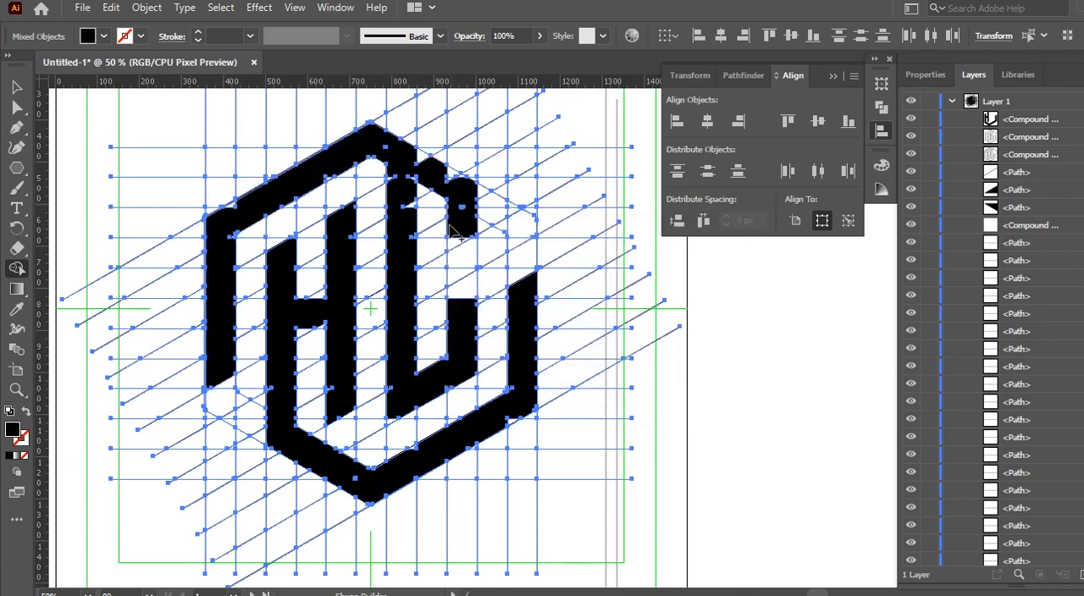
{"action": "mouse_move", "coordinate": [452, 173]}
{"action": "left_mouse_down"}
{"action": "mouse_move", "coordinate": [414, 152]}
{"action": "mouse_move", "coordinate": [414, 262]}
{"action": "left_mouse_up"}
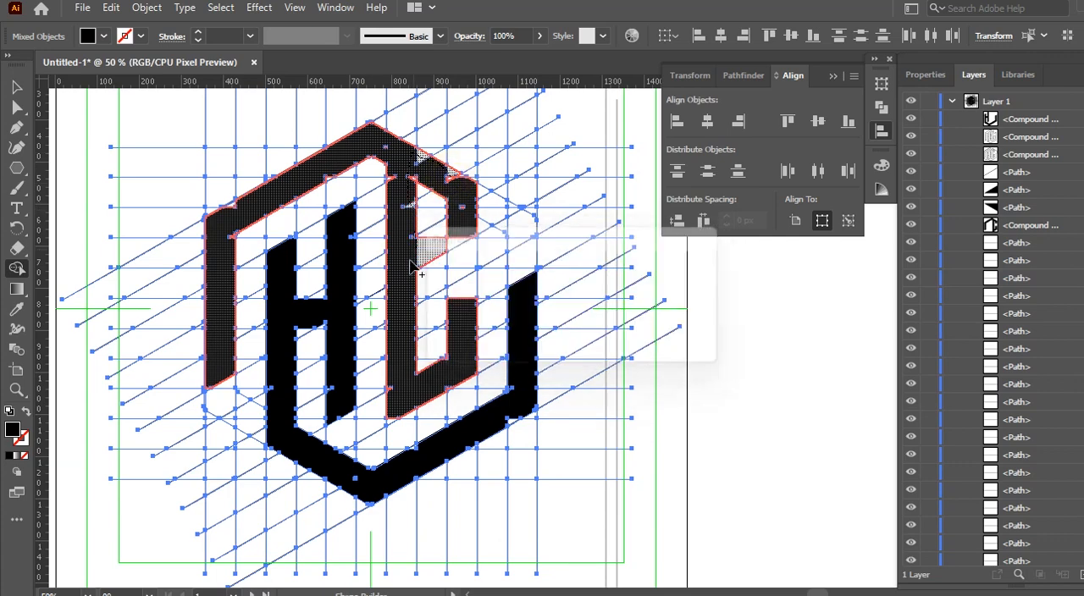
{"action": "left_click_drag", "start_coordinate": [410, 155], "coordinate": [458, 189]}
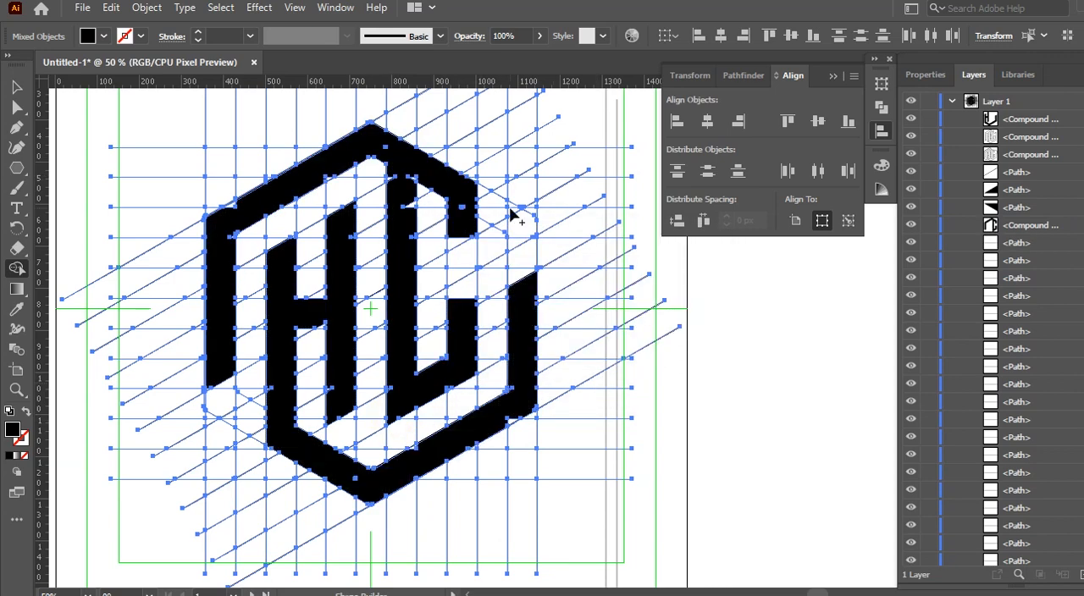
Step: Extend the hexagon's right band up to its upper corner and fill the notch at the band's lower inner bend
{"action": "mouse_move", "coordinate": [524, 282]}
{"action": "left_mouse_down"}
{"action": "mouse_move", "coordinate": [510, 203]}
{"action": "mouse_move", "coordinate": [523, 239]}
{"action": "mouse_move", "coordinate": [513, 400]}
{"action": "left_mouse_up"}
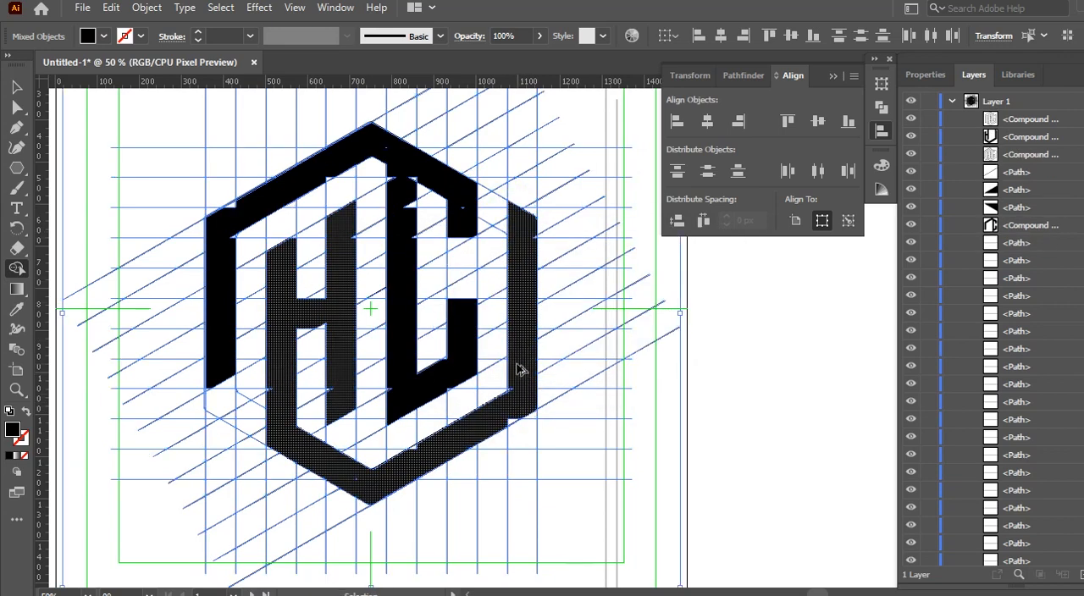
{"action": "scroll", "coordinate": [520, 371], "scroll_direction": "up", "scroll_amount": 5}
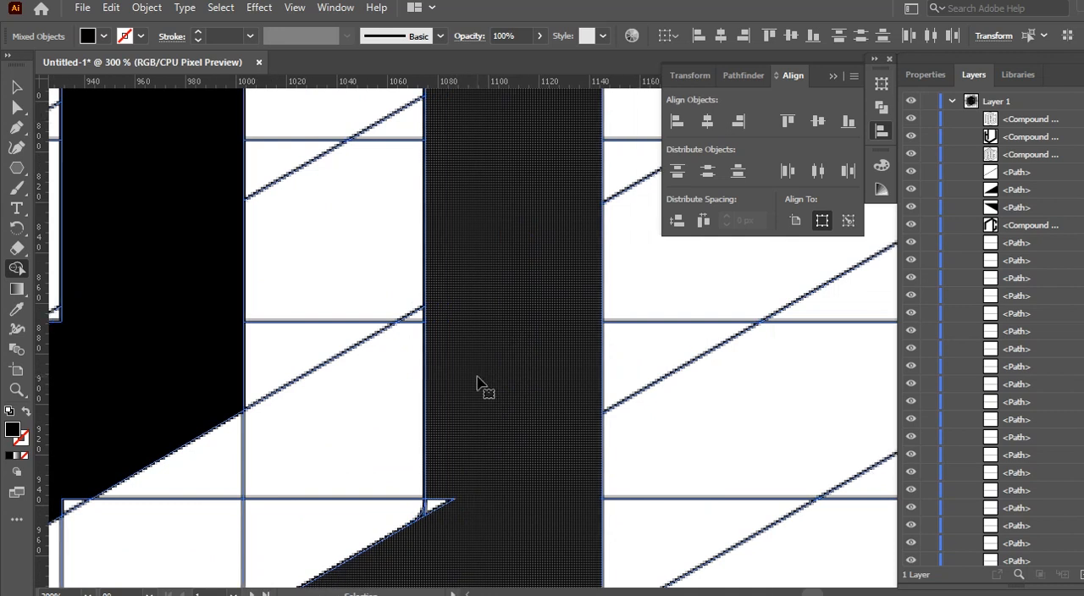
{"action": "scroll", "coordinate": [483, 388], "scroll_direction": "down", "scroll_amount": 1}
{"action": "left_click_drag", "start_coordinate": [444, 447], "coordinate": [439, 473]}
Step: Merge the leftover notches and slivers along the hexagon's upper-left band and the other black bands into the shapes
{"action": "left_click_drag", "start_coordinate": [798, 595], "coordinate": [790, 595]}
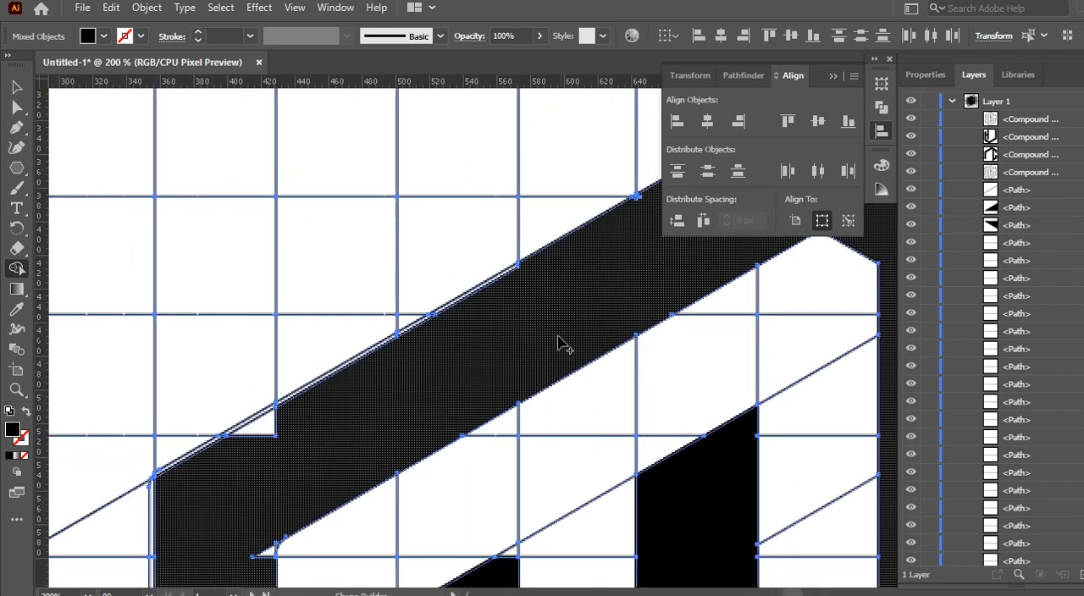
{"action": "left_click_drag", "start_coordinate": [519, 265], "coordinate": [457, 319]}
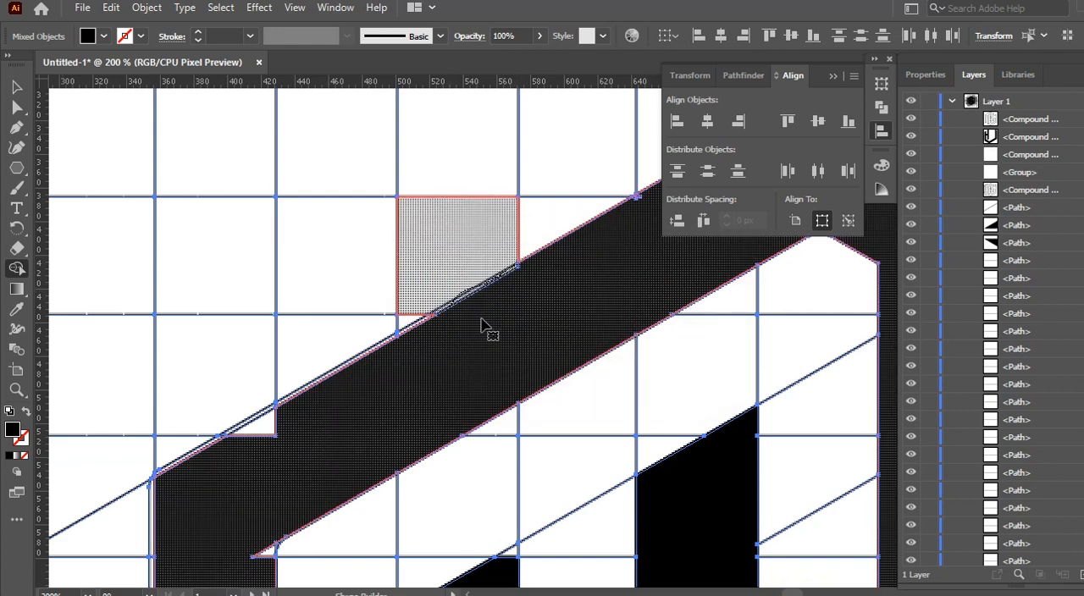
{"action": "mouse_move", "coordinate": [278, 409]}
{"action": "left_mouse_down"}
{"action": "mouse_move", "coordinate": [298, 485]}
{"action": "mouse_move", "coordinate": [327, 436]}
{"action": "left_mouse_up"}
{"action": "scroll", "coordinate": [327, 435], "scroll_direction": "down", "scroll_amount": 5}
{"action": "left_click", "coordinate": [266, 322]}
{"action": "scroll", "coordinate": [260, 399], "scroll_direction": "down", "scroll_amount": 5}
{"action": "scroll", "coordinate": [229, 406], "scroll_direction": "down", "scroll_amount": 6}
{"action": "left_click", "coordinate": [170, 434]}
{"action": "left_click", "coordinate": [405, 432]}
Step: Strip the grid from the monogram with Pathfinder Trim and delete the two stray vertical lines beside it
{"action": "left_click_drag", "start_coordinate": [146, 151], "coordinate": [633, 580]}
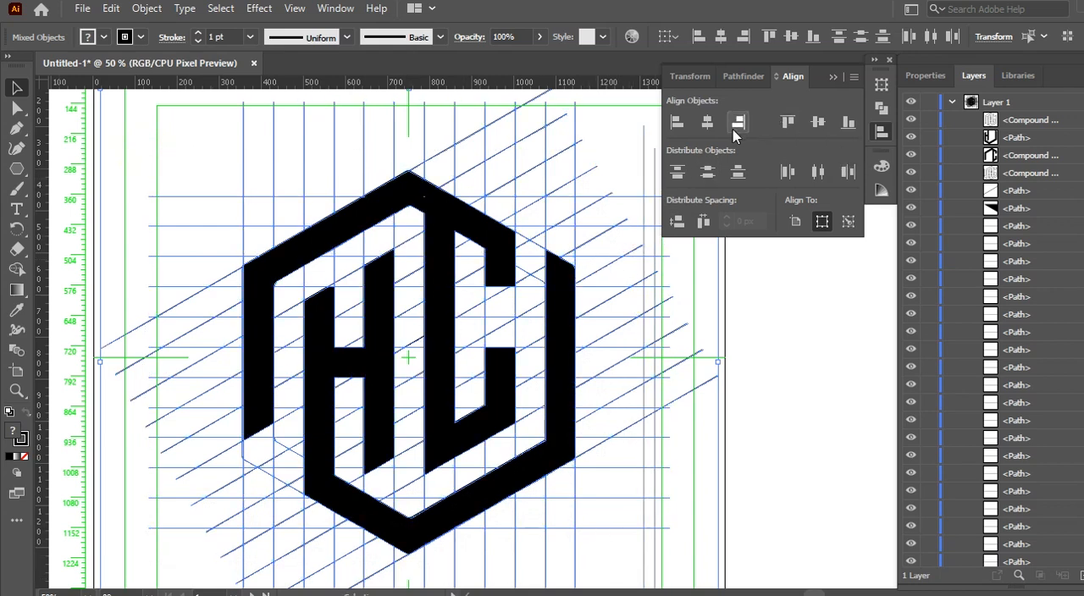
{"action": "left_click", "coordinate": [745, 76]}
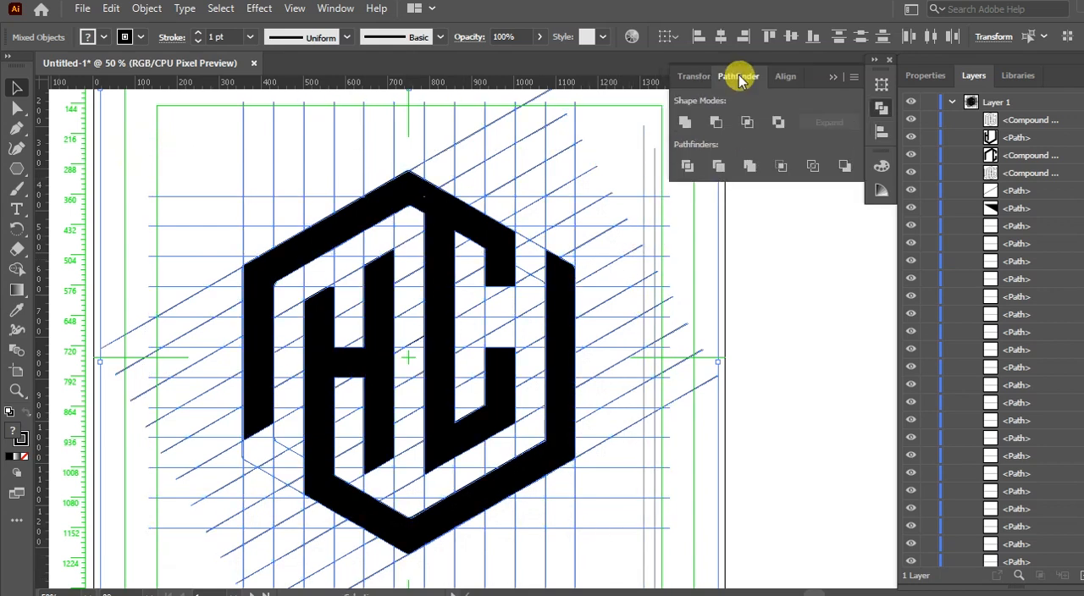
{"action": "left_click", "coordinate": [720, 168]}
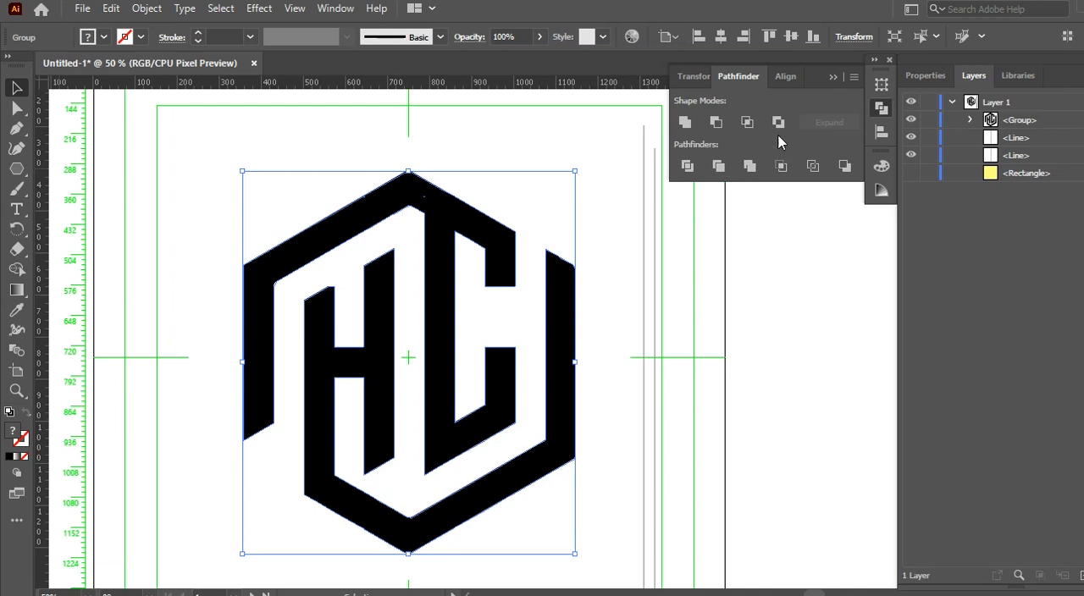
{"action": "left_click", "coordinate": [835, 78]}
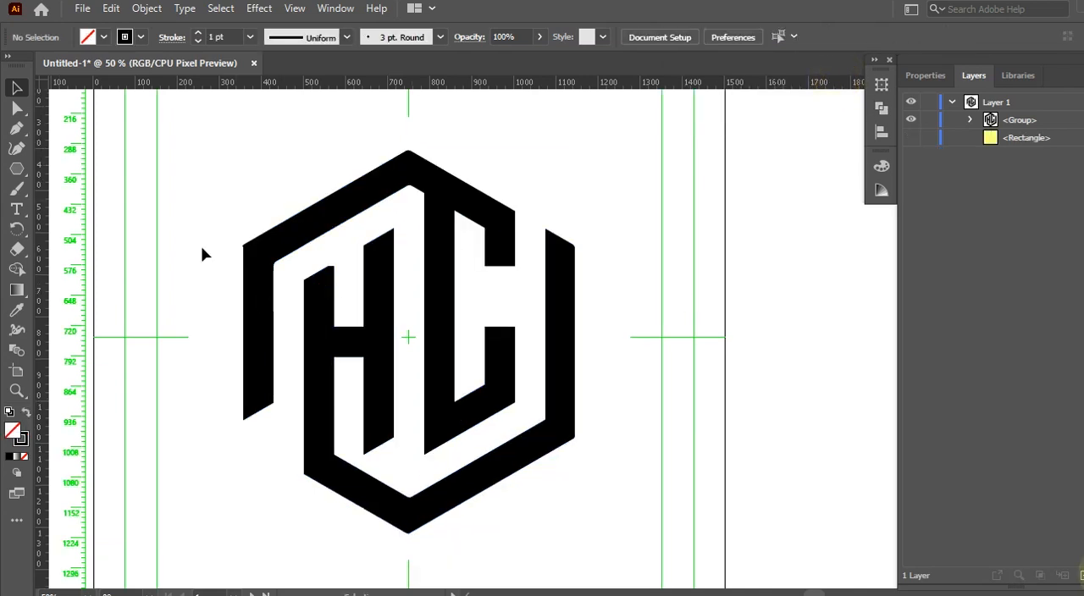
Step: Fill the HC monogram with RGB Blue and set its opacity to 60%
{"action": "left_click_drag", "start_coordinate": [222, 226], "coordinate": [604, 539]}
{"action": "left_click", "coordinate": [88, 37]}
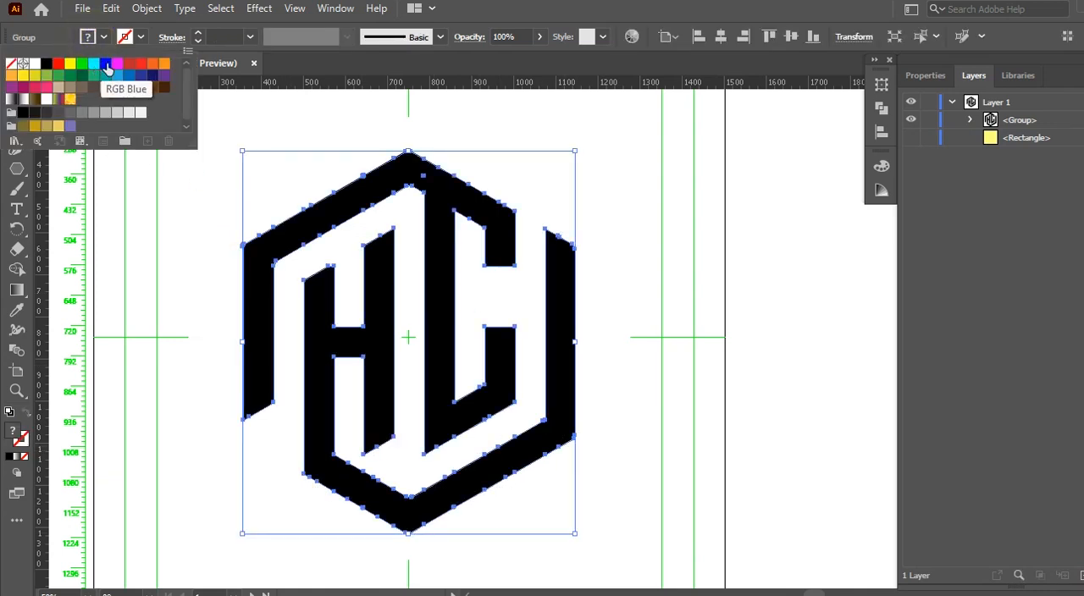
{"action": "left_click", "coordinate": [105, 64]}
{"action": "left_click", "coordinate": [84, 39]}
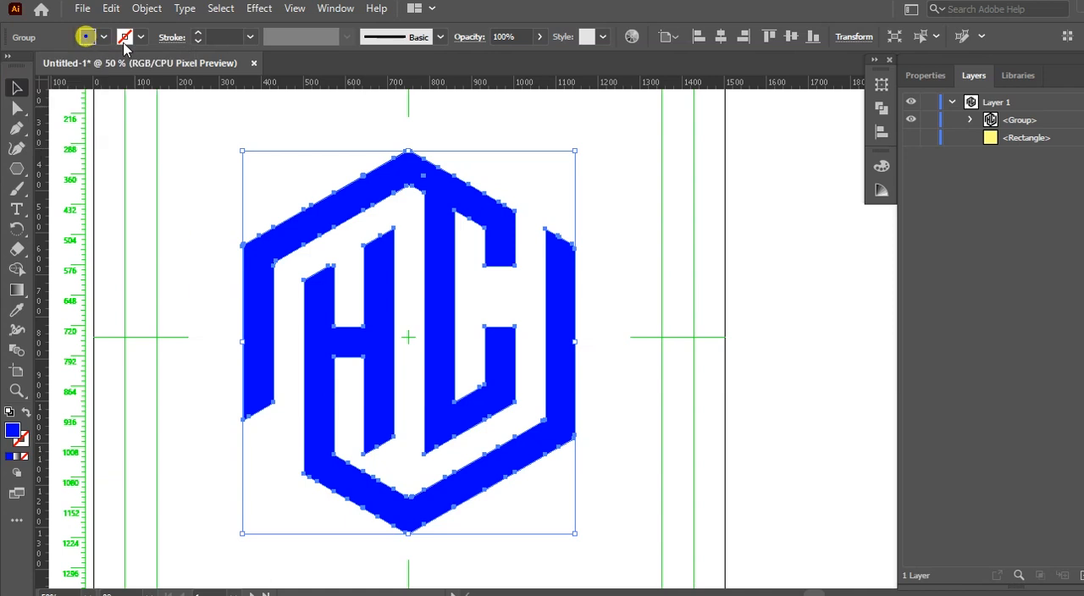
{"action": "left_click", "coordinate": [539, 37]}
{"action": "left_click_drag", "start_coordinate": [536, 57], "coordinate": [515, 61]}
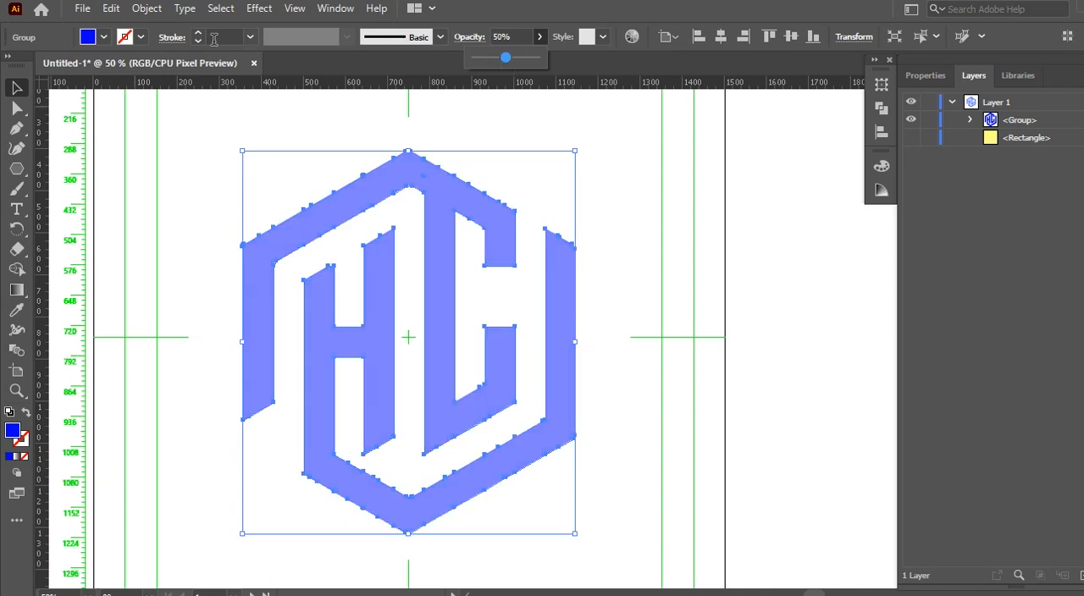
{"action": "left_click_drag", "start_coordinate": [506, 56], "coordinate": [513, 59]}
Step: Give the monogram a blue stroke with a weight of 10 pt
{"action": "left_click", "coordinate": [251, 37]}
{"action": "left_click", "coordinate": [126, 38]}
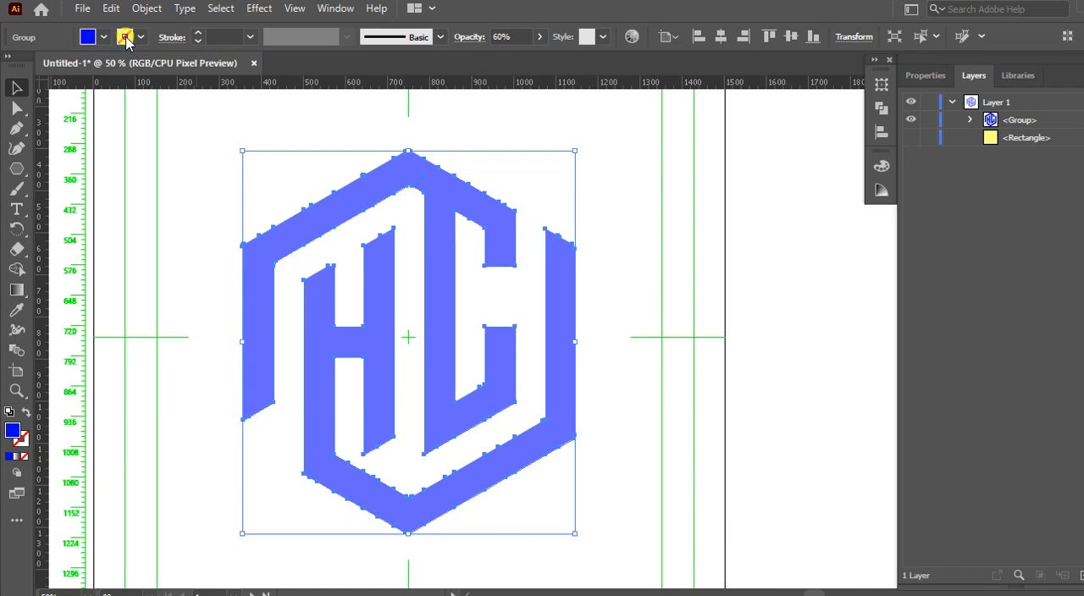
{"action": "left_click", "coordinate": [105, 64]}
{"action": "left_click", "coordinate": [128, 35]}
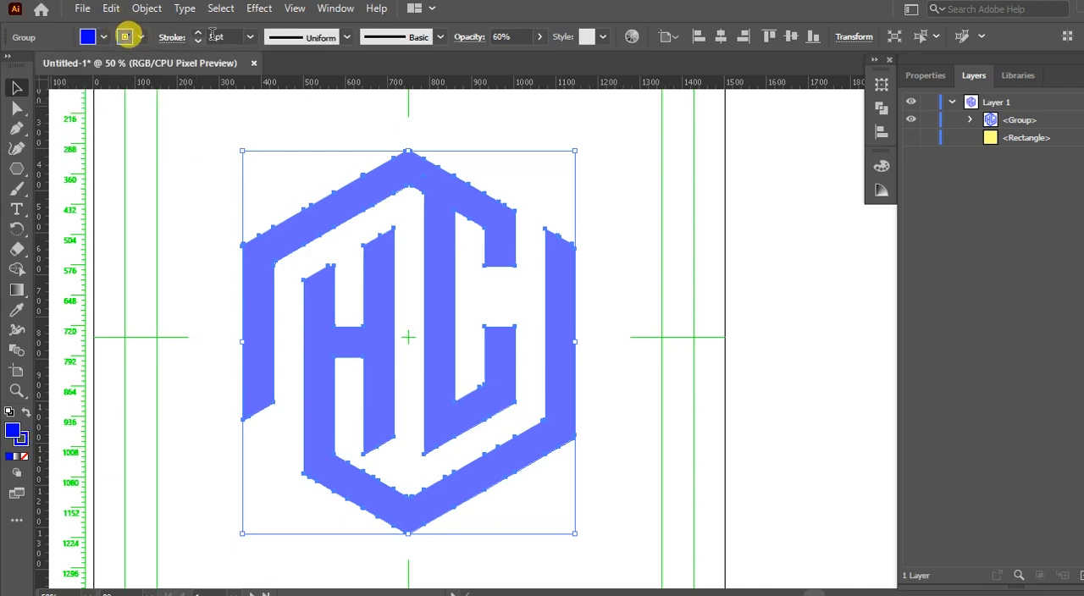
{"action": "left_click", "coordinate": [250, 37]}
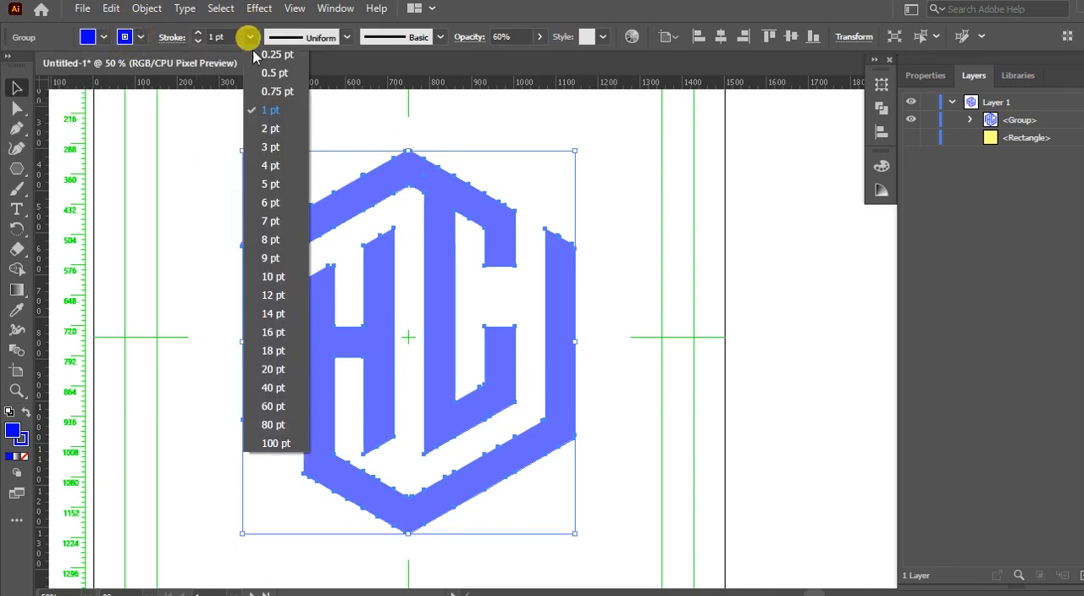
{"action": "left_click", "coordinate": [273, 277]}
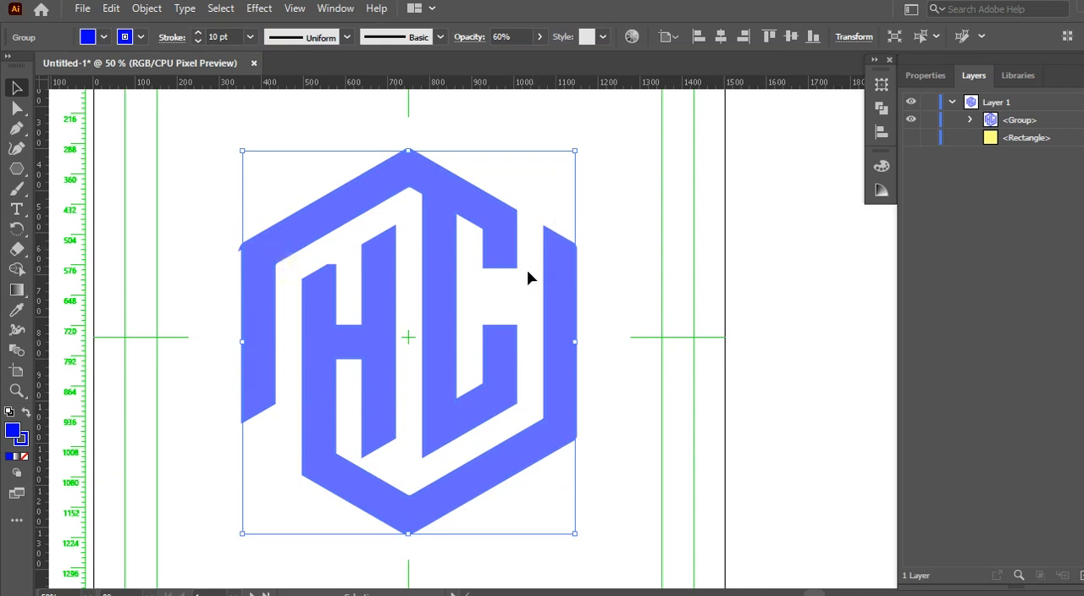
Step: Show the hidden yellow rectangle as a background behind the monogram and leave everything deselected
{"action": "left_click", "coordinate": [189, 191]}
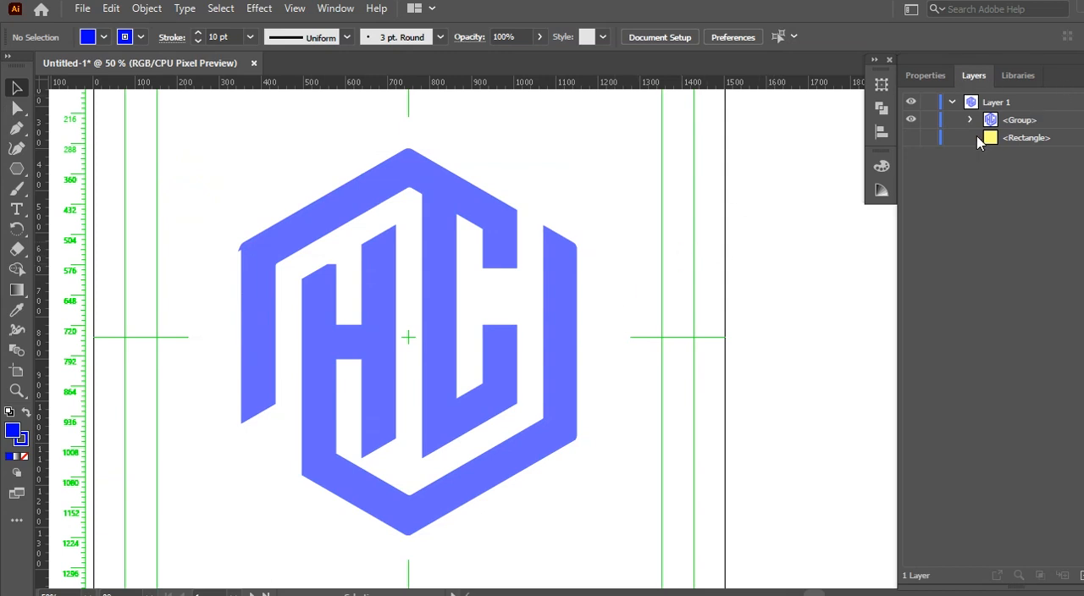
{"action": "left_click", "coordinate": [912, 136]}
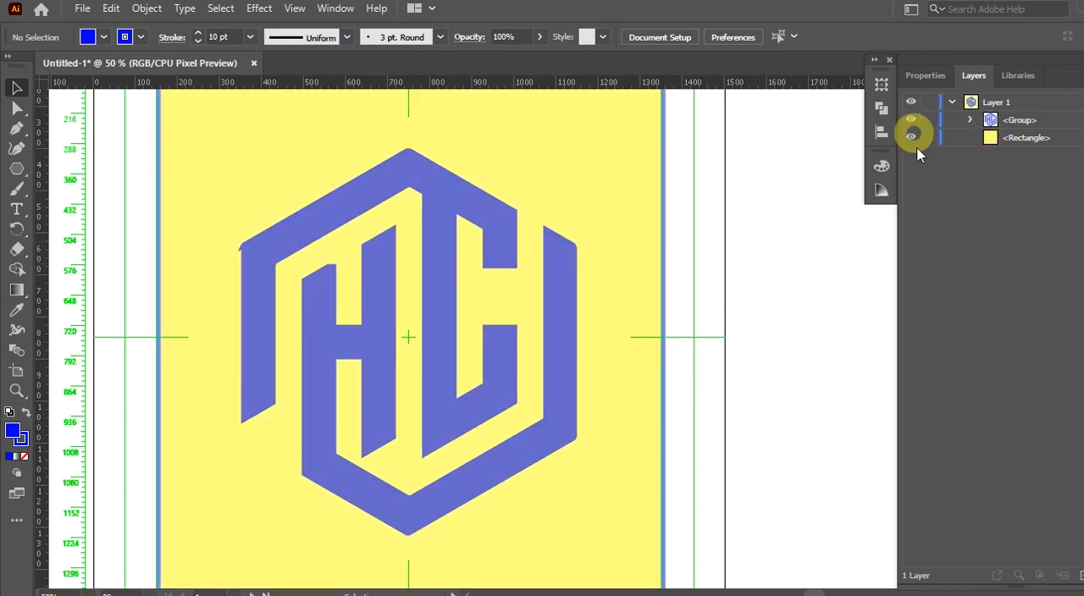
{"action": "scroll", "coordinate": [552, 332], "scroll_direction": "down", "scroll_amount": 2}
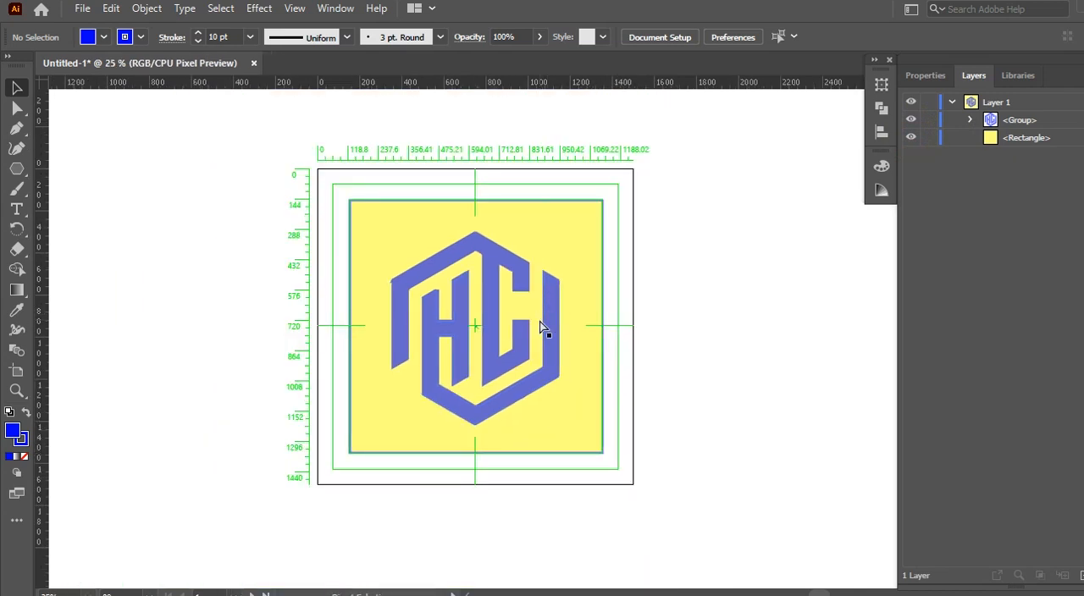
{"action": "scroll", "coordinate": [543, 329], "scroll_direction": "up", "scroll_amount": 1}
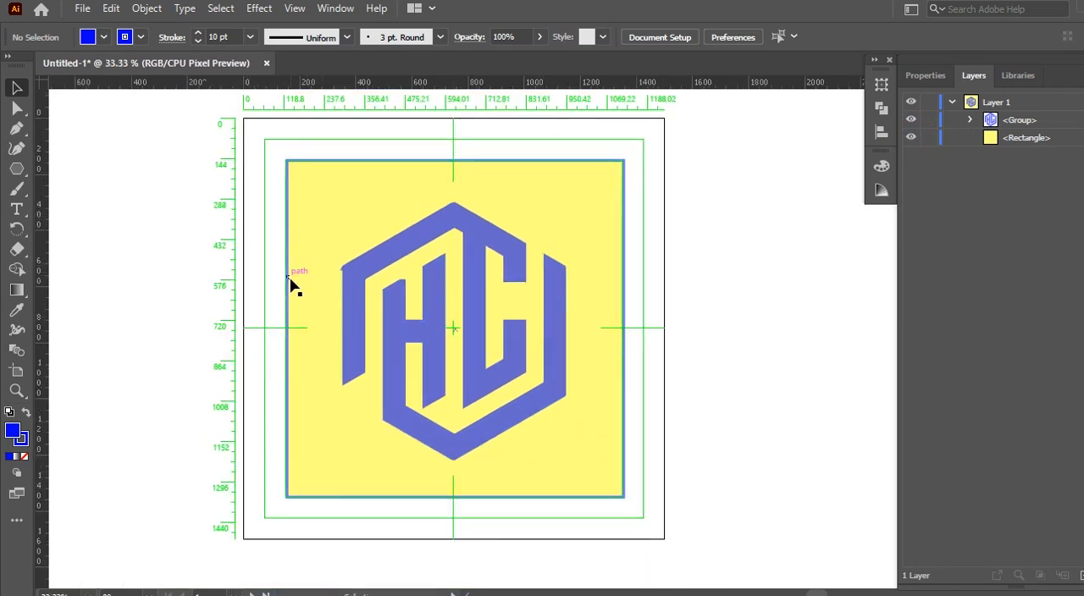
{"action": "left_click", "coordinate": [229, 284]}
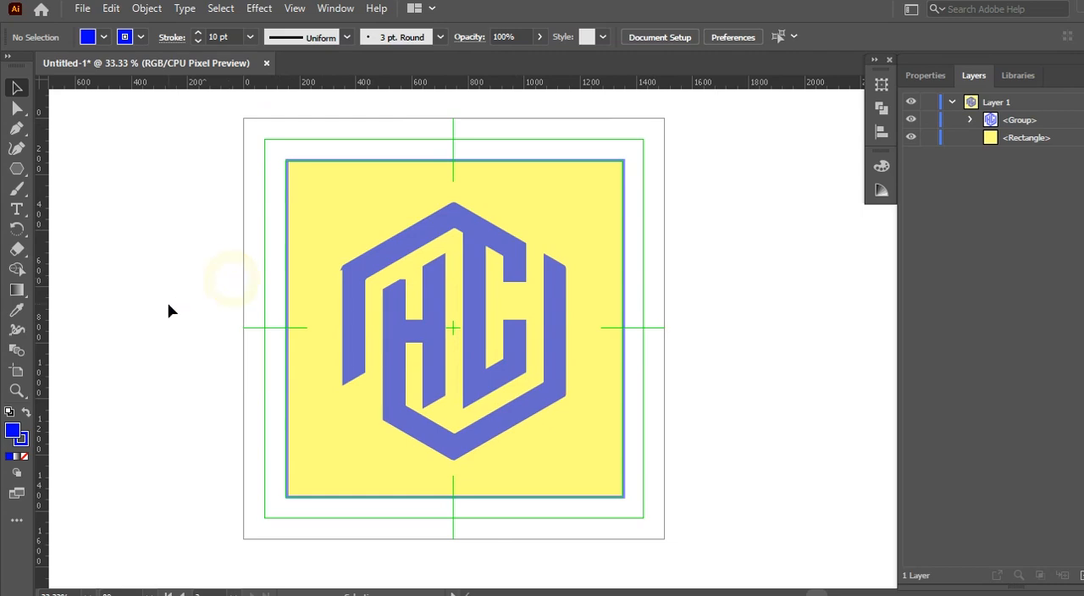